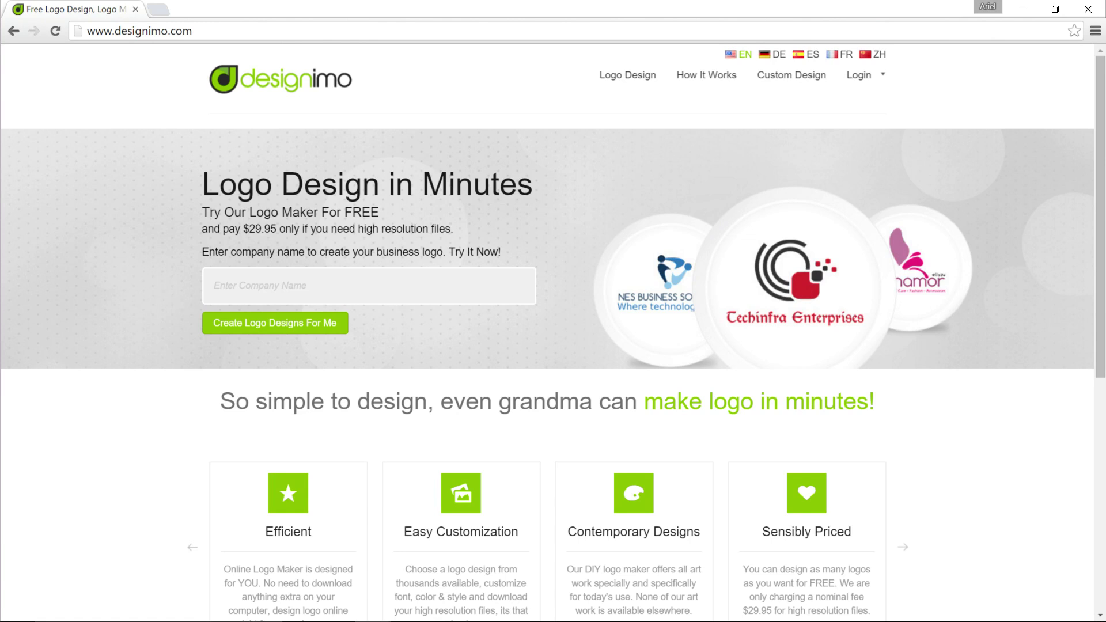
# Step: Enter 'Pumped Up Fitness' via the autocomplete suggestion and generate logo designs for it
pyautogui.click(227, 286)
pyautogui.write('P')
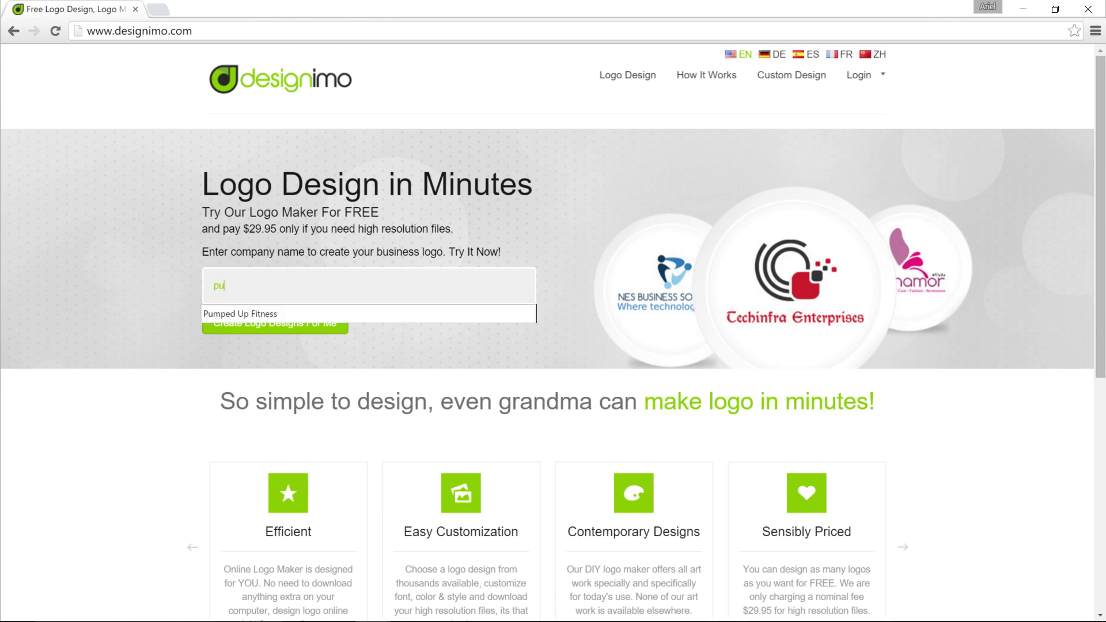
pyautogui.press('Down')
pyautogui.press('Return')
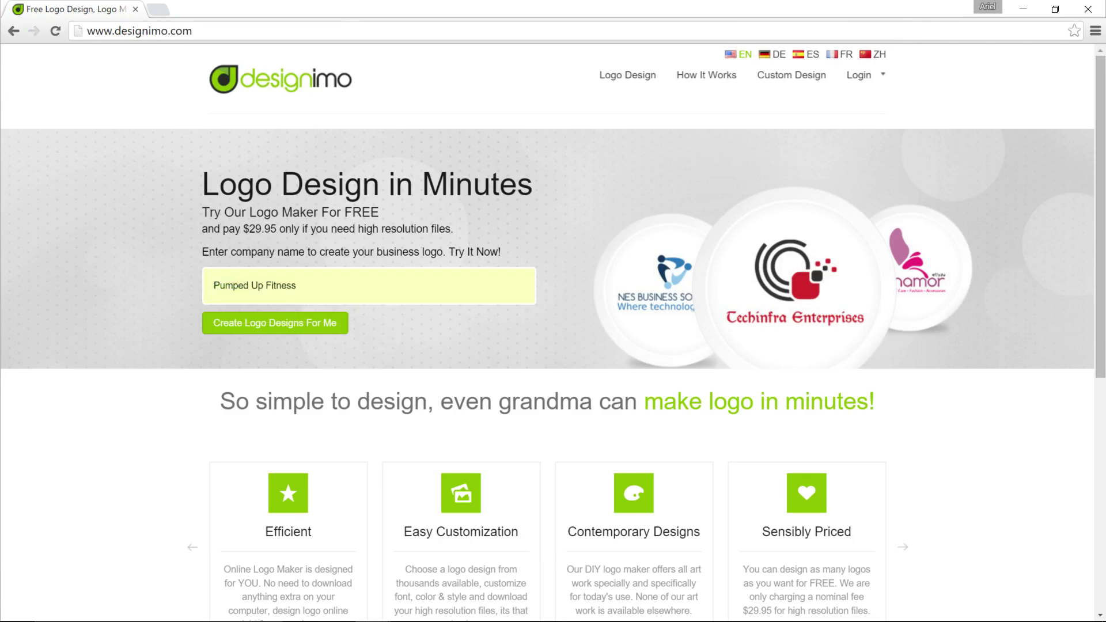
pyautogui.click(260, 324)
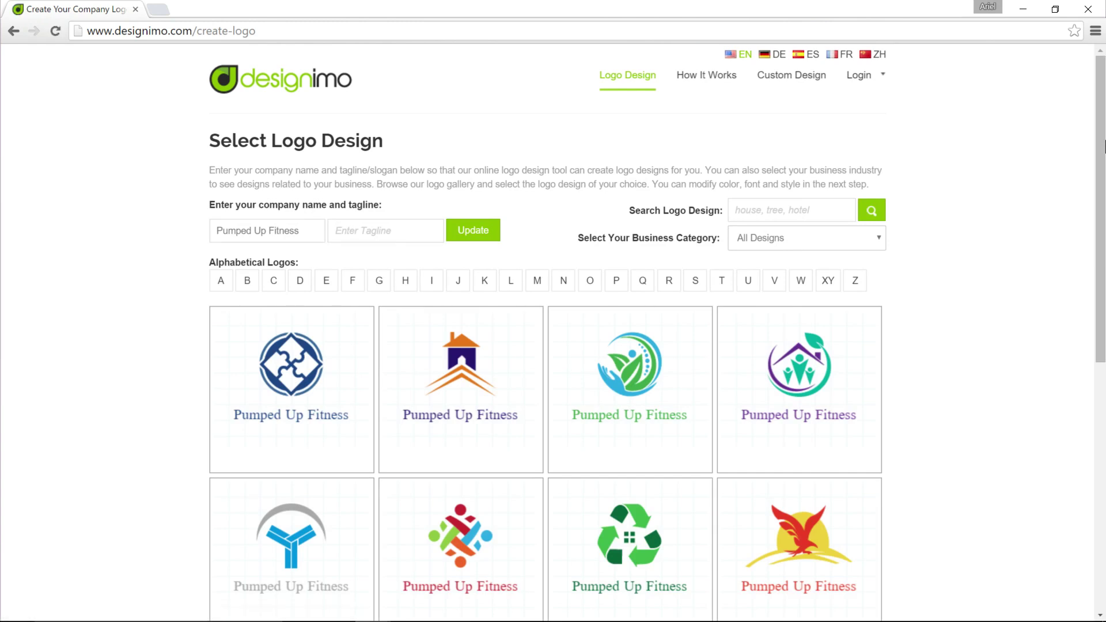
pyautogui.moveTo(1105, 147)
pyautogui.mouseDown()
pyautogui.moveTo(1105, 203)
pyautogui.moveTo(1105, 148)
pyautogui.mouseUp()
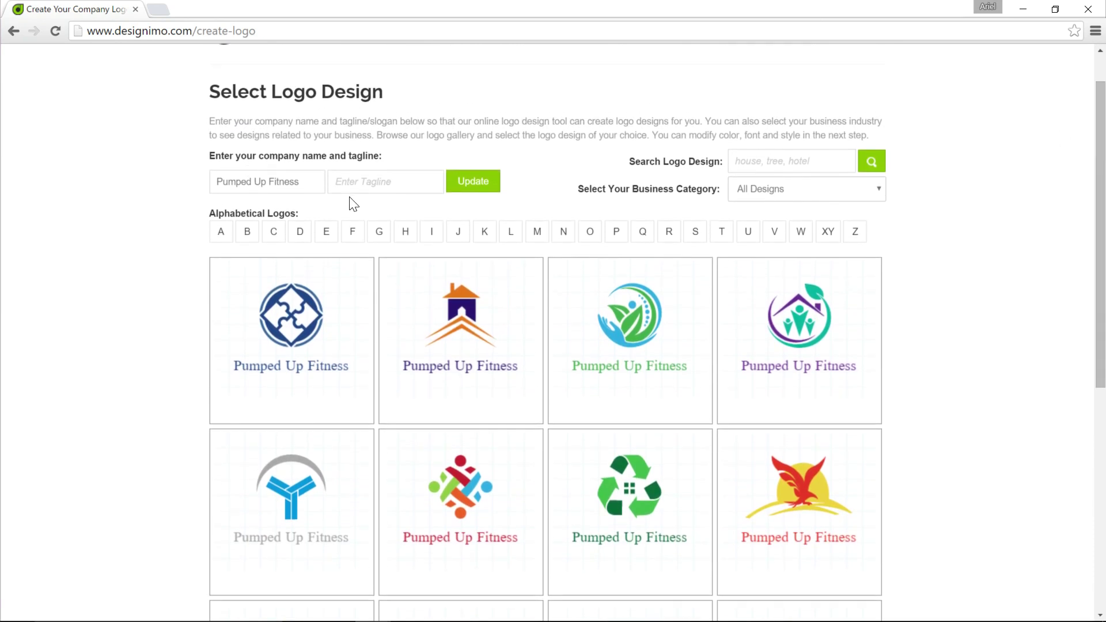
# Step: Add the tagline 'Pump It UP!' from autocomplete and update all gallery logos with it
pyautogui.click(364, 182)
pyautogui.write('pum')
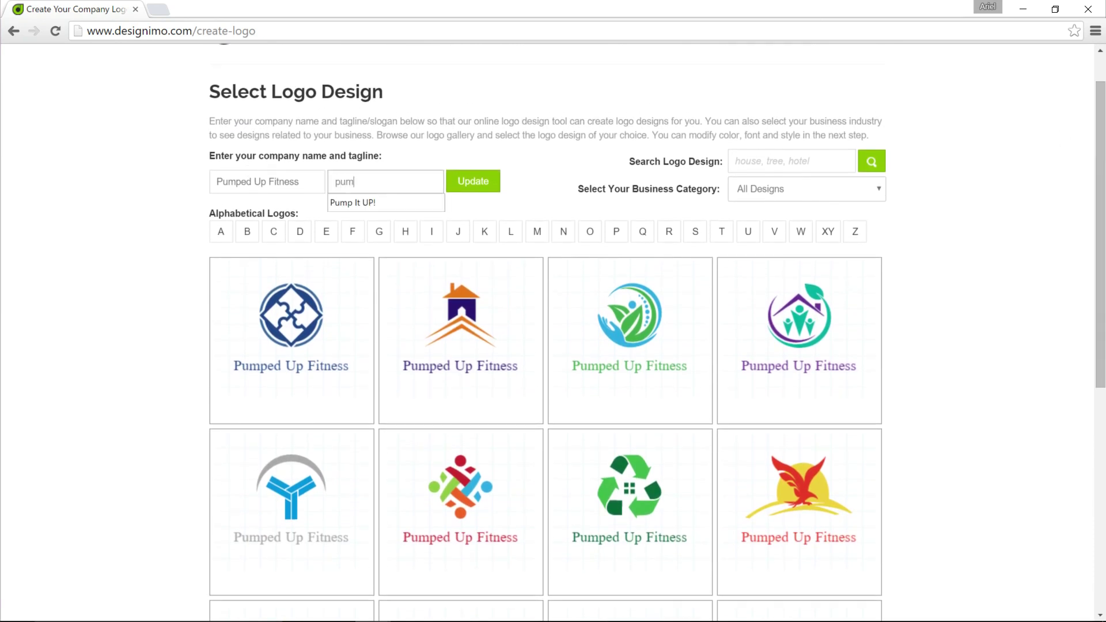
pyautogui.click(369, 205)
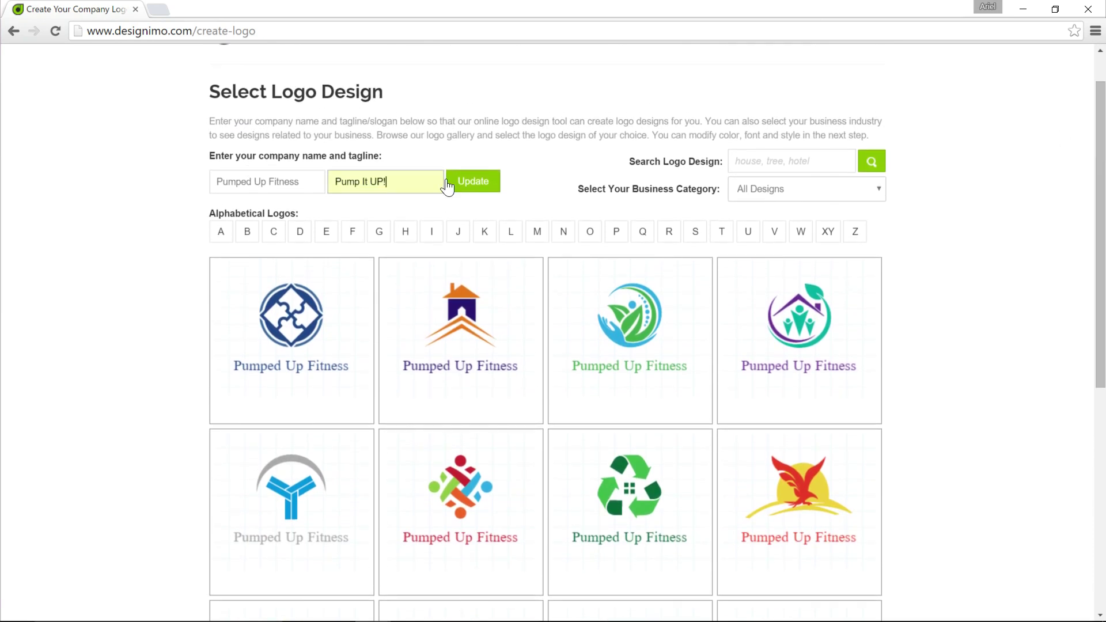
pyautogui.click(450, 181)
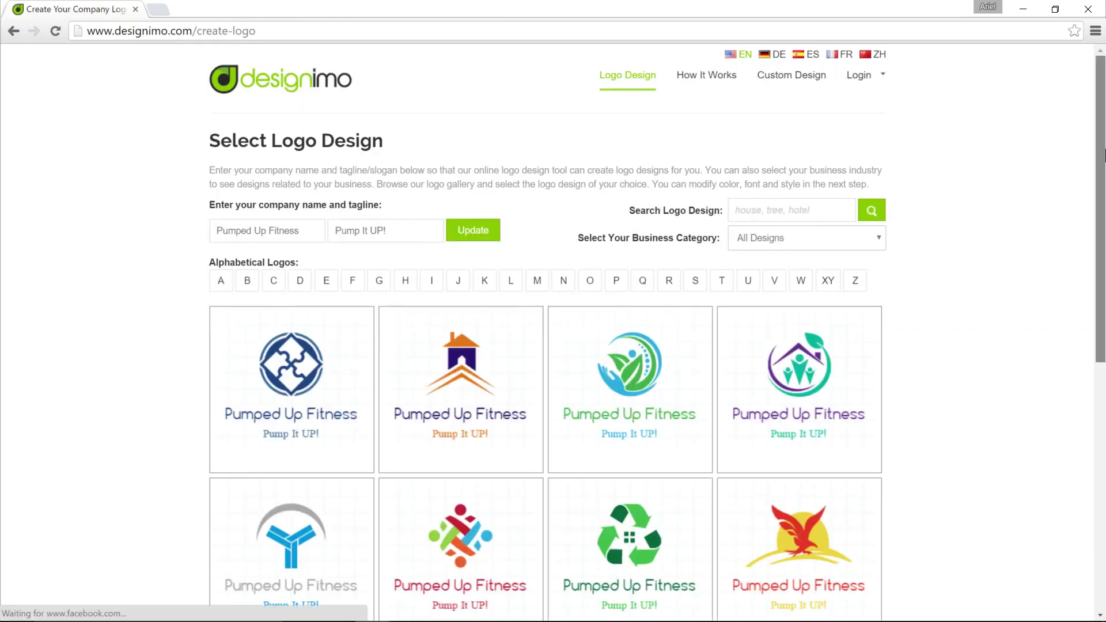
pyautogui.scroll(-2, 1104, 221)
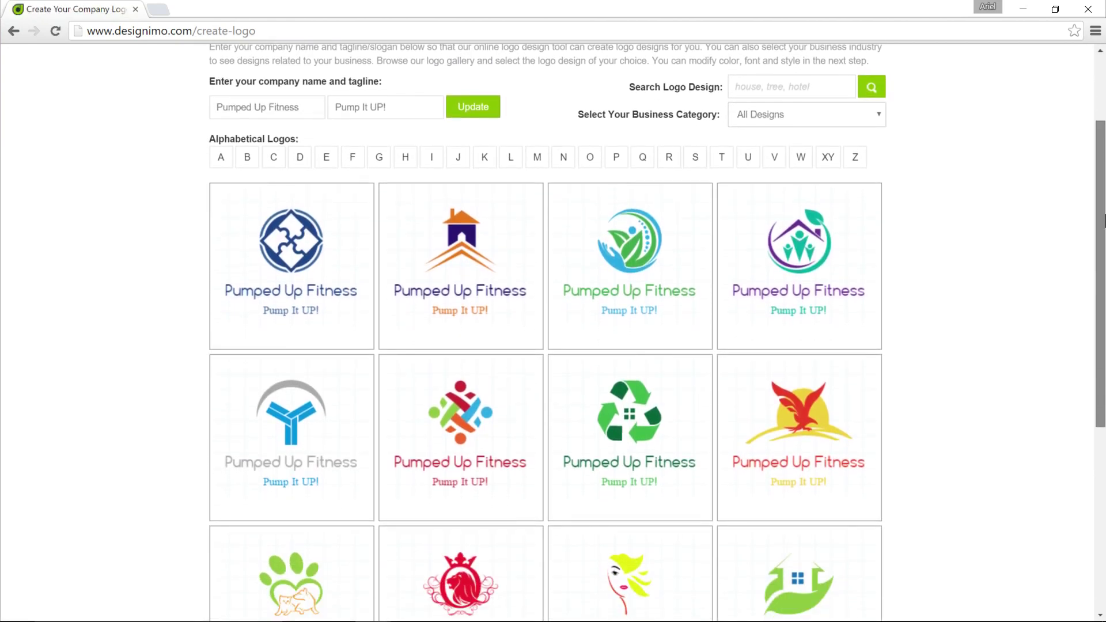
# Step: Browse letter-P logos, search for 'hotel' logos, then bring up the business category list
pyautogui.click(617, 160)
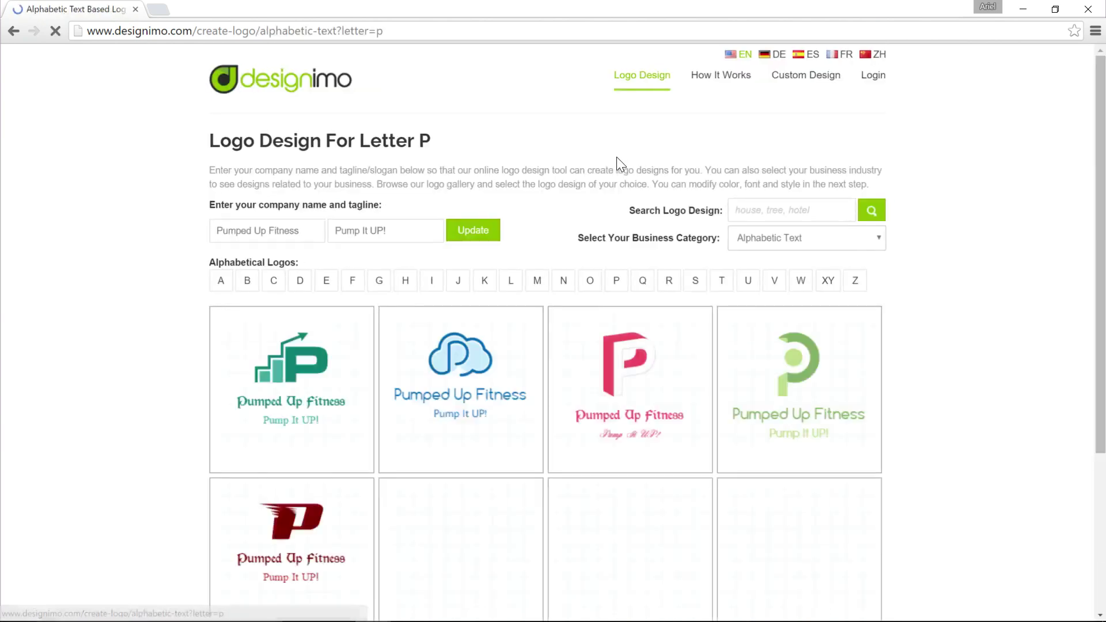
pyautogui.scroll(-2, 1105, 277)
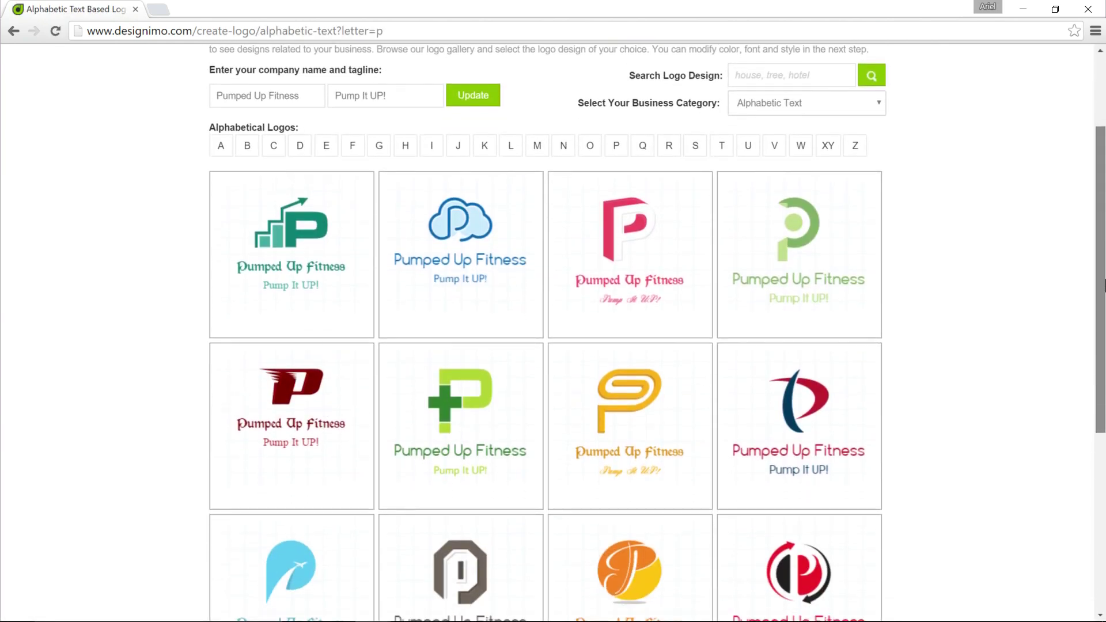
pyautogui.scroll(2, 872, 210)
pyautogui.click(872, 210)
pyautogui.write('hotel')
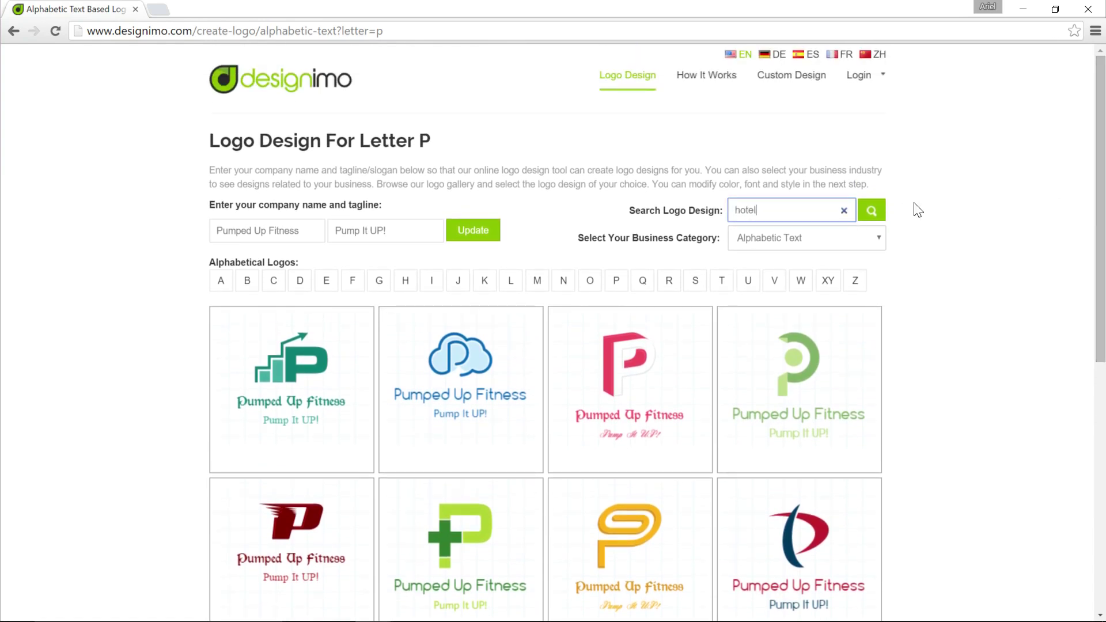
pyautogui.press('Return')
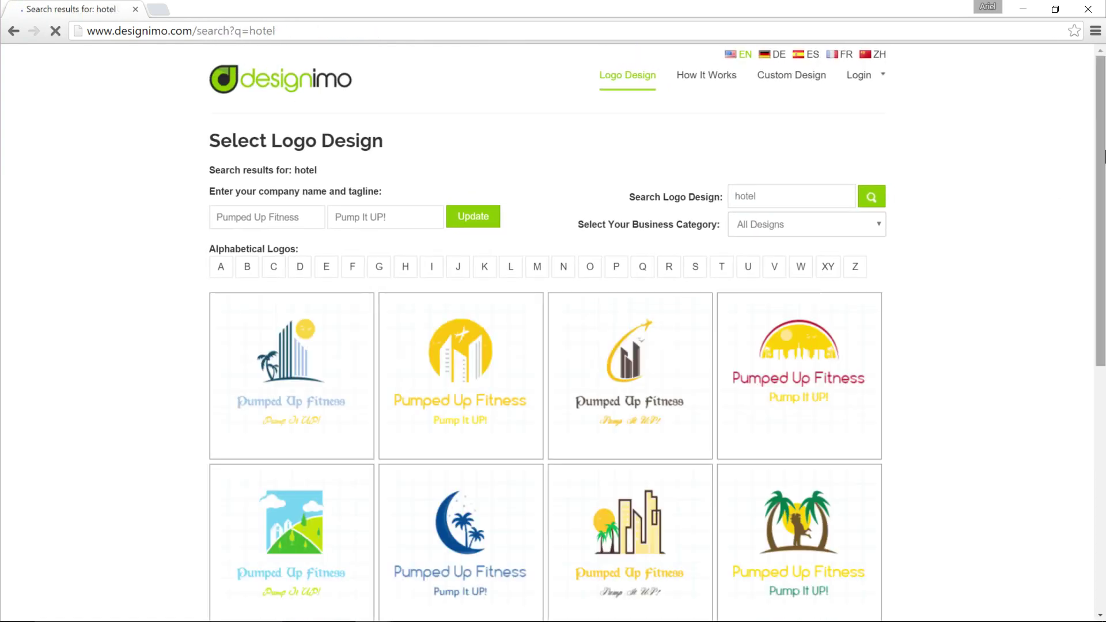
pyautogui.scroll(-1, 1105, 156)
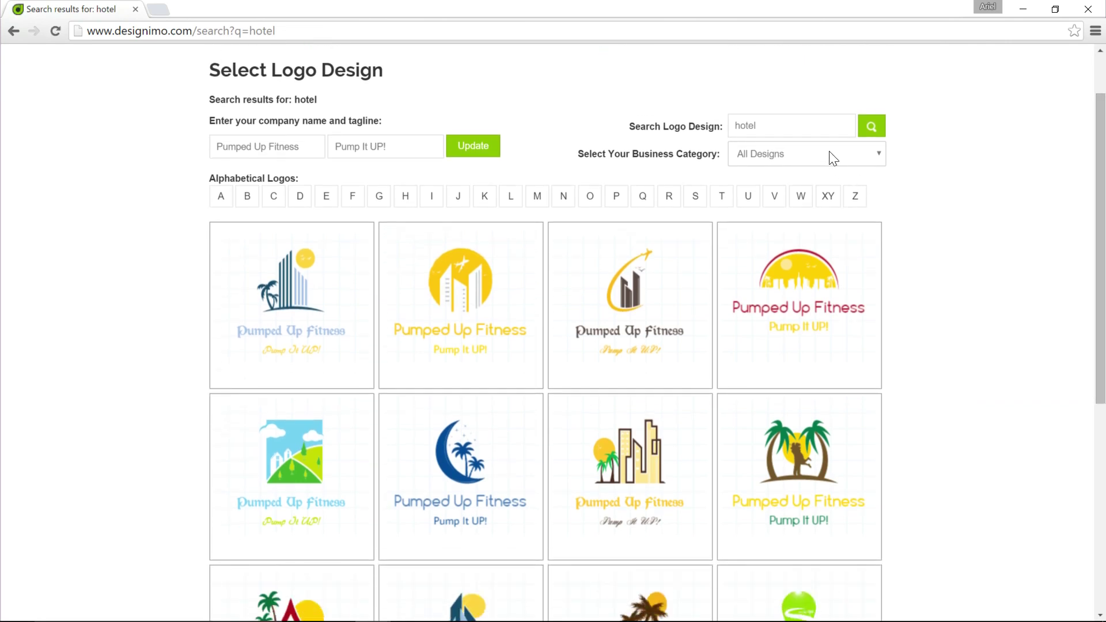
pyautogui.click(829, 153)
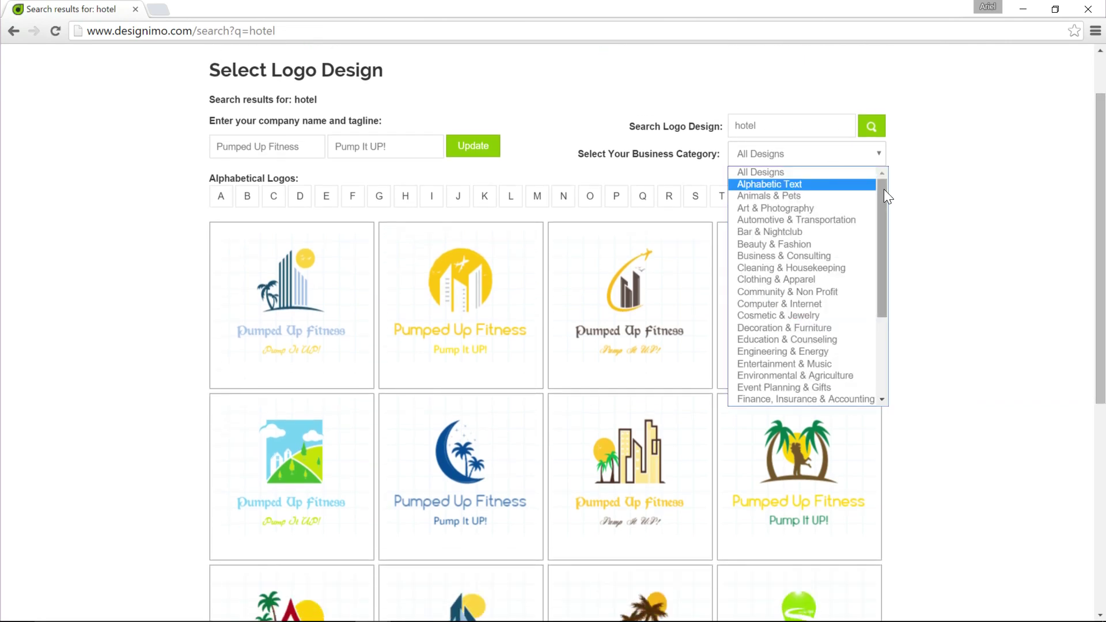
pyautogui.moveTo(884, 189); pyautogui.dragTo(885, 267)
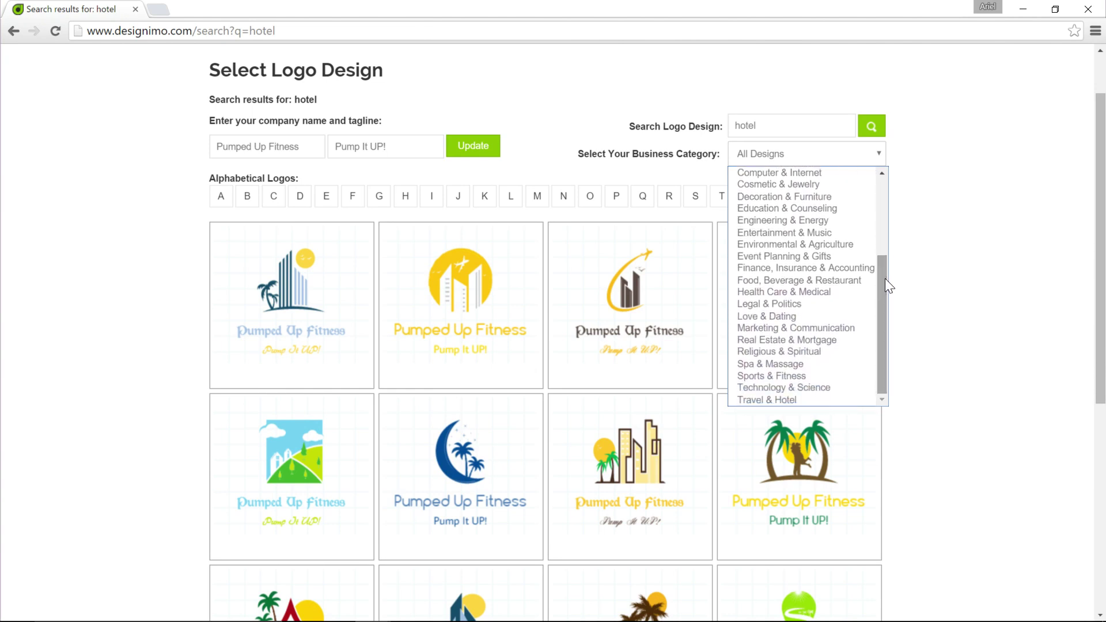
# Step: Filter to Sports & Fitness, go to page 4 and load the three-bodybuilder design in the logo maker
pyautogui.click(867, 376)
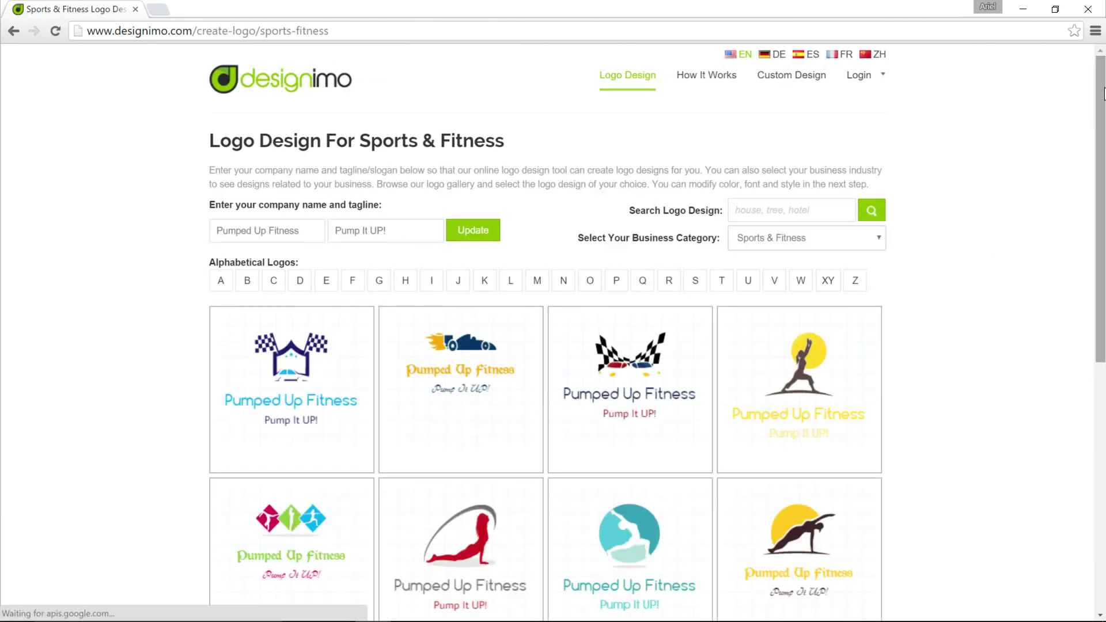
pyautogui.moveTo(1104, 93); pyautogui.dragTo(1102, 235)
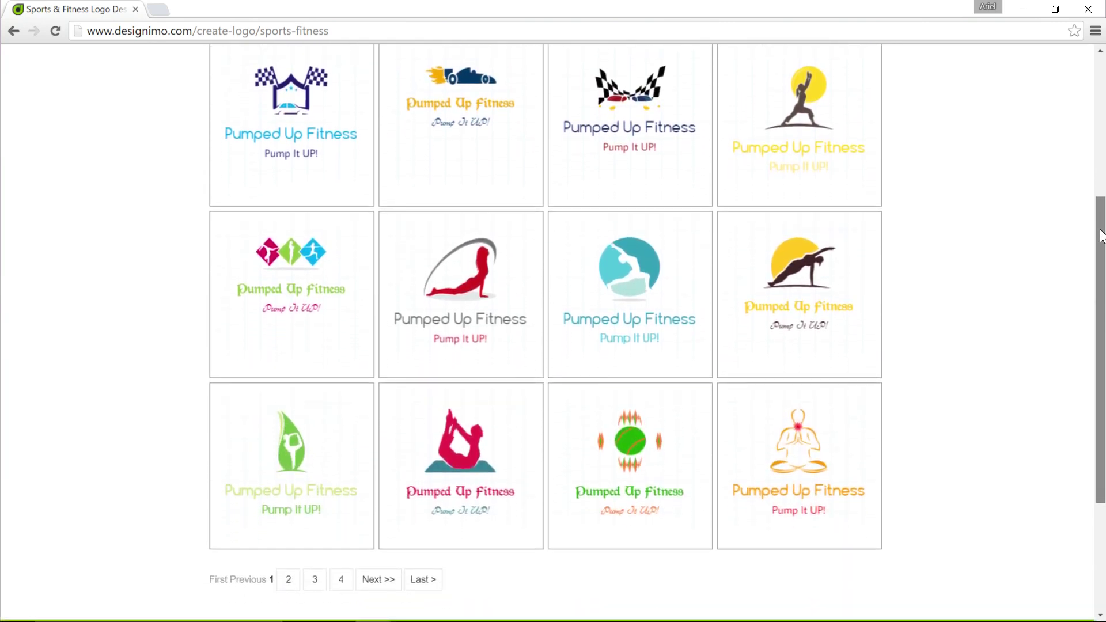
pyautogui.click(349, 574)
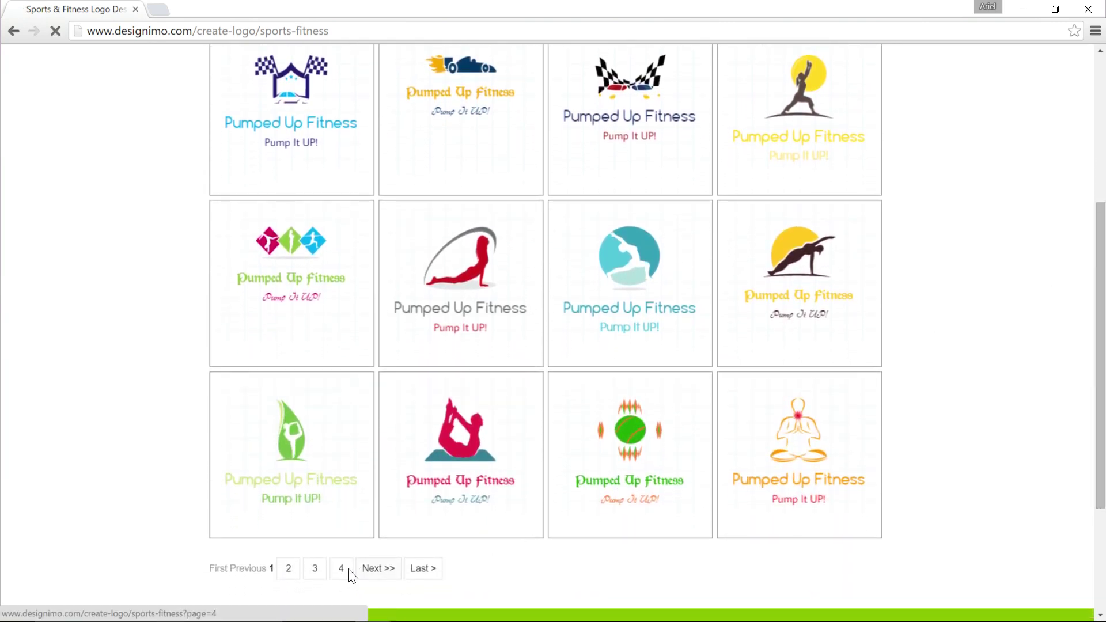
pyautogui.scroll(-3, 502, 482)
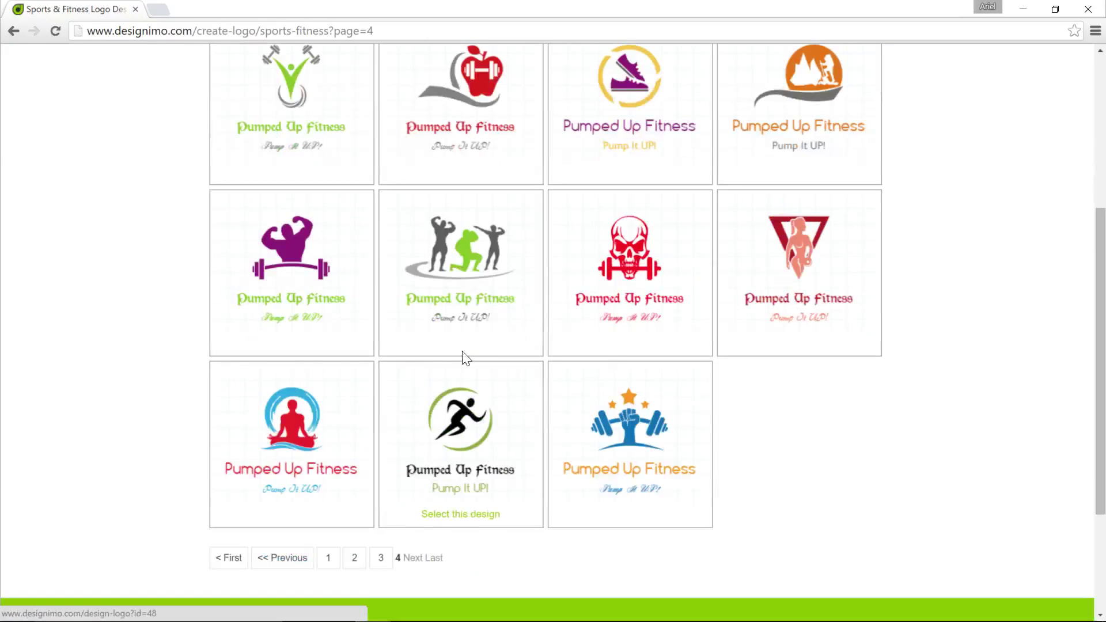
pyautogui.click(484, 249)
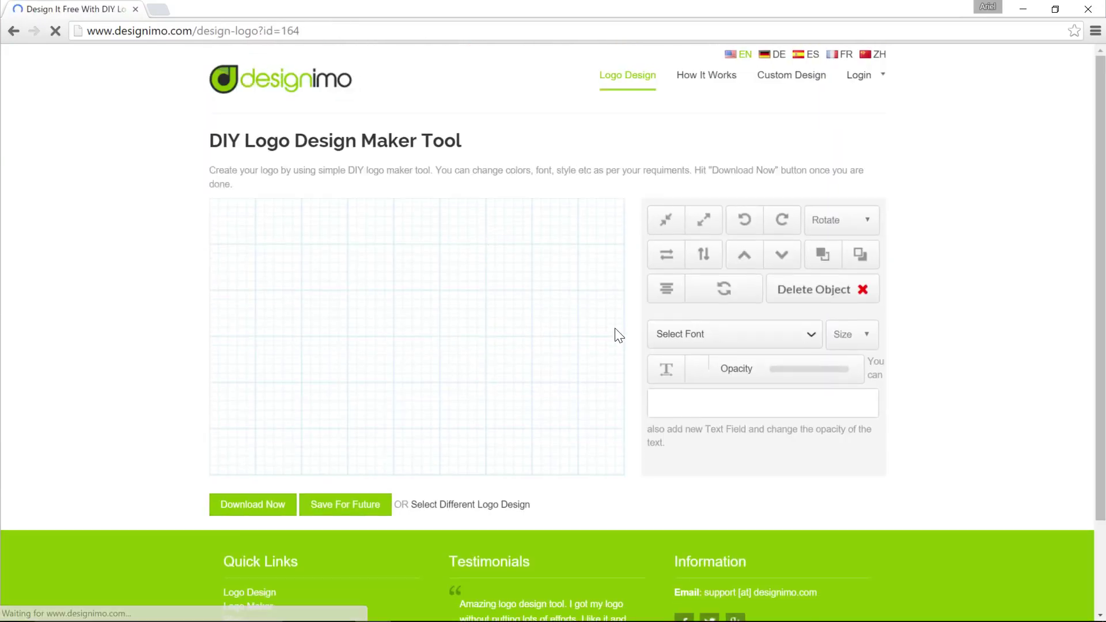
# Step: Resize the bodybuilder graphic via handles and scale buttons, rotating it and back upright
pyautogui.click(441, 304)
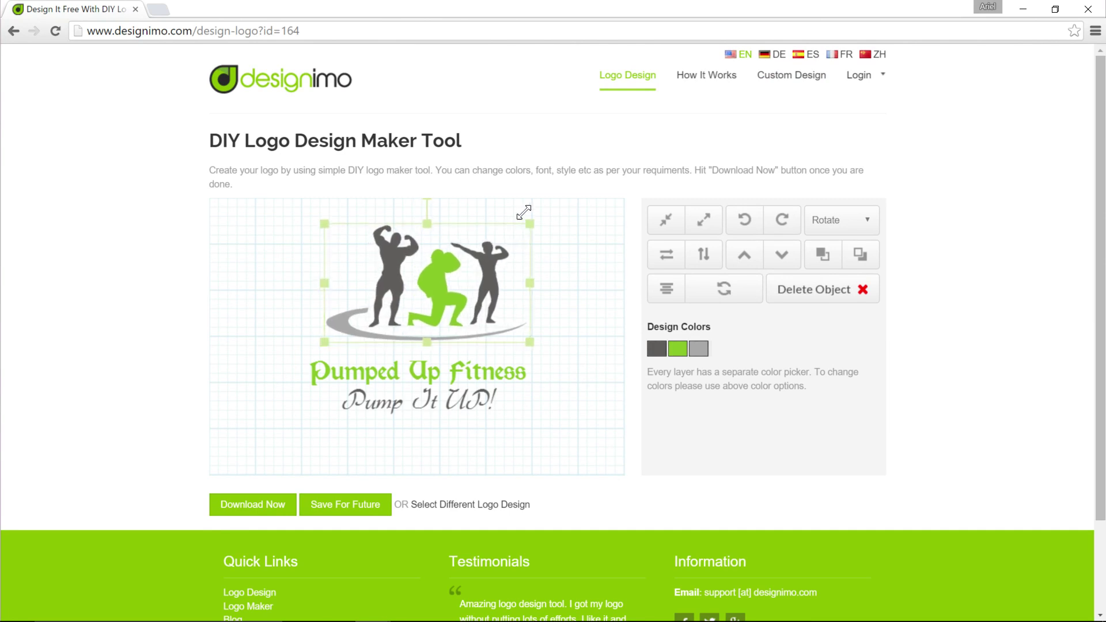
pyautogui.moveTo(513, 233); pyautogui.dragTo(544, 198)
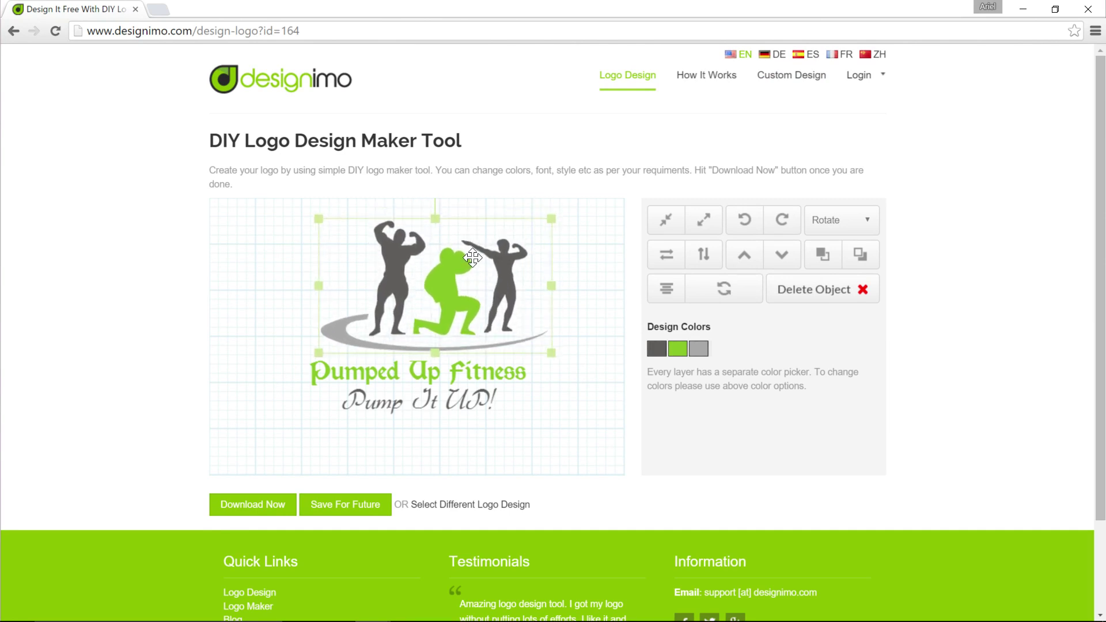
pyautogui.moveTo(481, 246); pyautogui.dragTo(464, 251)
pyautogui.click(670, 232)
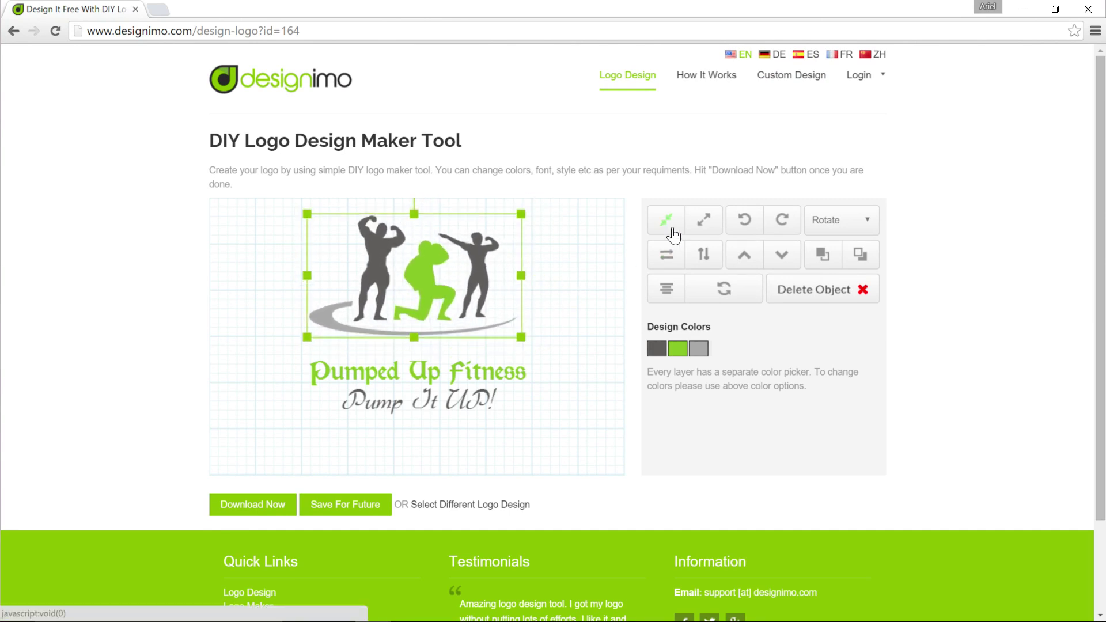
pyautogui.click(705, 233)
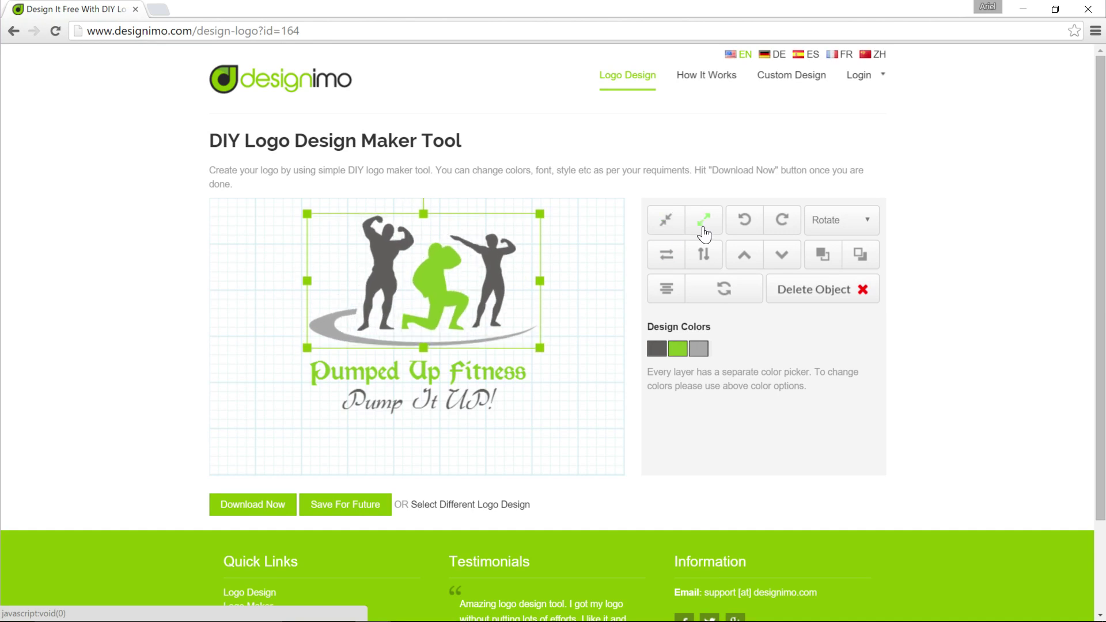
pyautogui.click(739, 234)
pyautogui.click(774, 232)
# Step: Move the graphic down over the text lines and free-rotate it to a slight tilt
pyautogui.moveTo(430, 227); pyautogui.dragTo(430, 303)
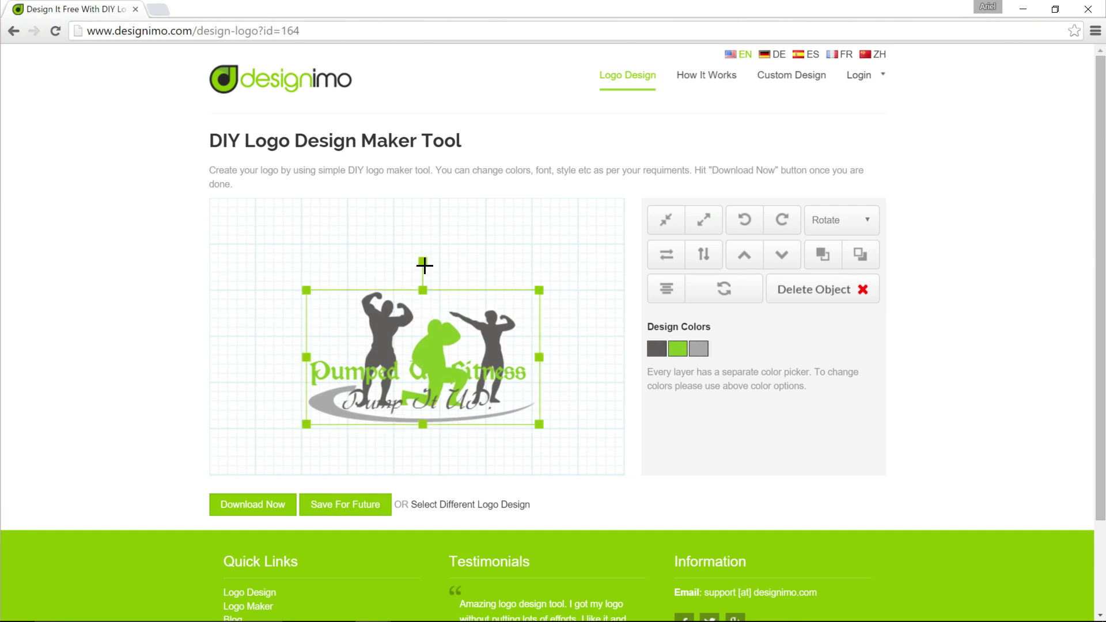
pyautogui.moveTo(423, 263); pyautogui.dragTo(391, 242)
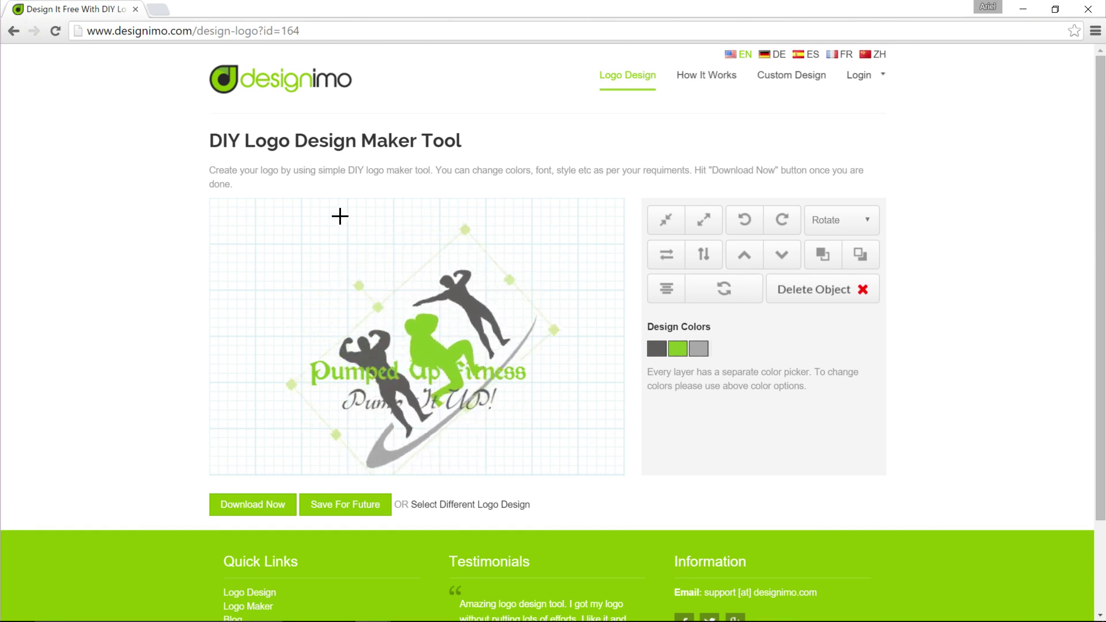
pyautogui.moveTo(392, 242); pyautogui.dragTo(424, 275)
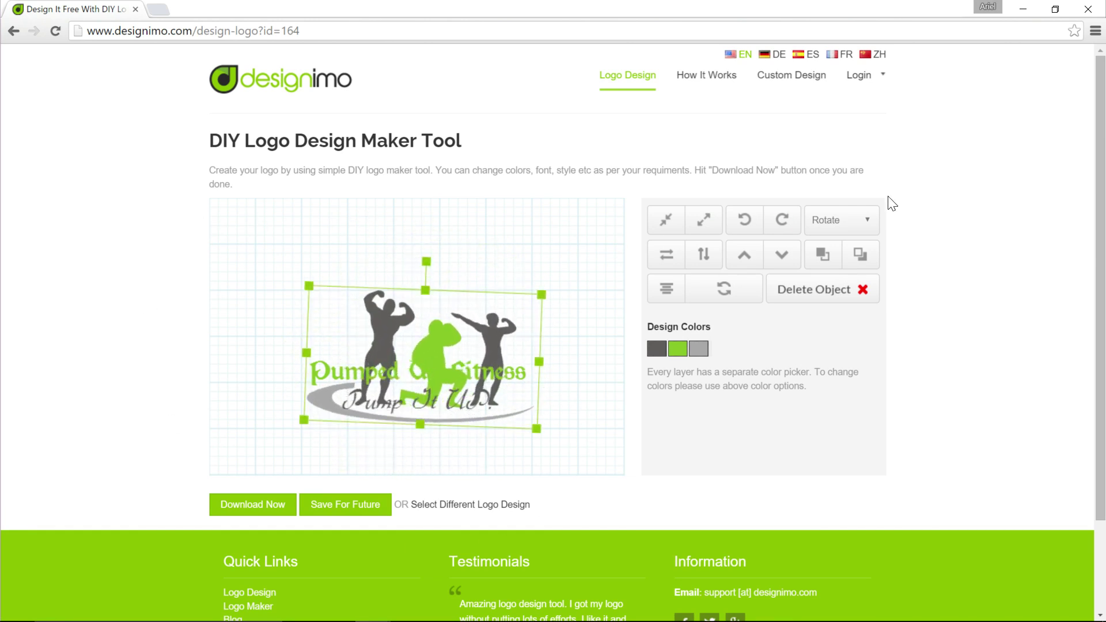
# Step: Straighten the graphic, check the rotation angle list, and try horizontal and vertical flips then revert them
pyautogui.click(751, 223)
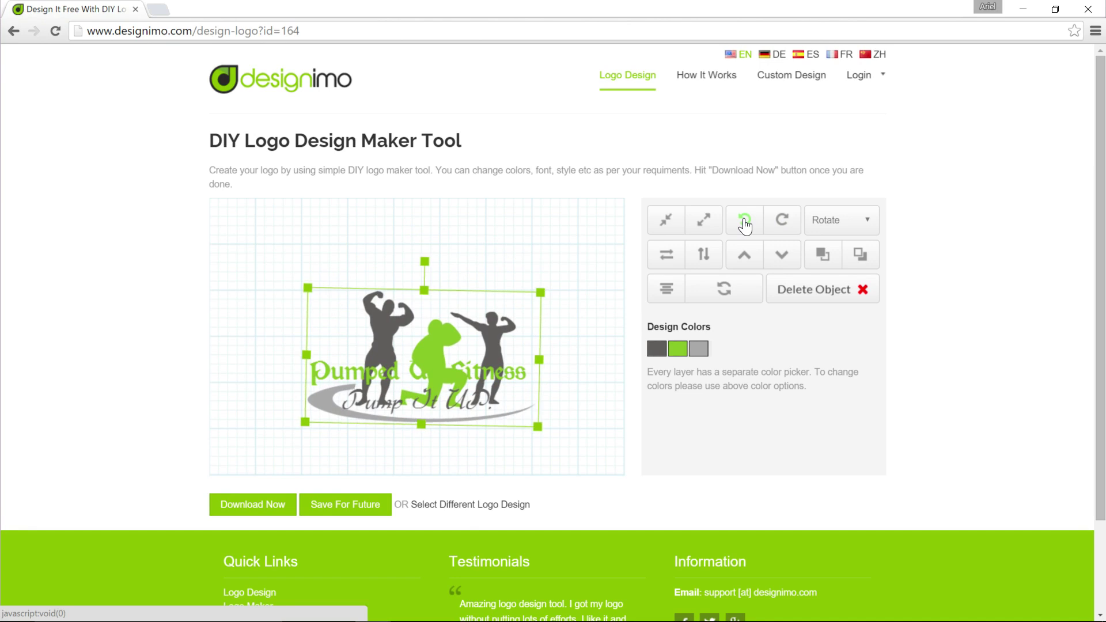
pyautogui.click(861, 226)
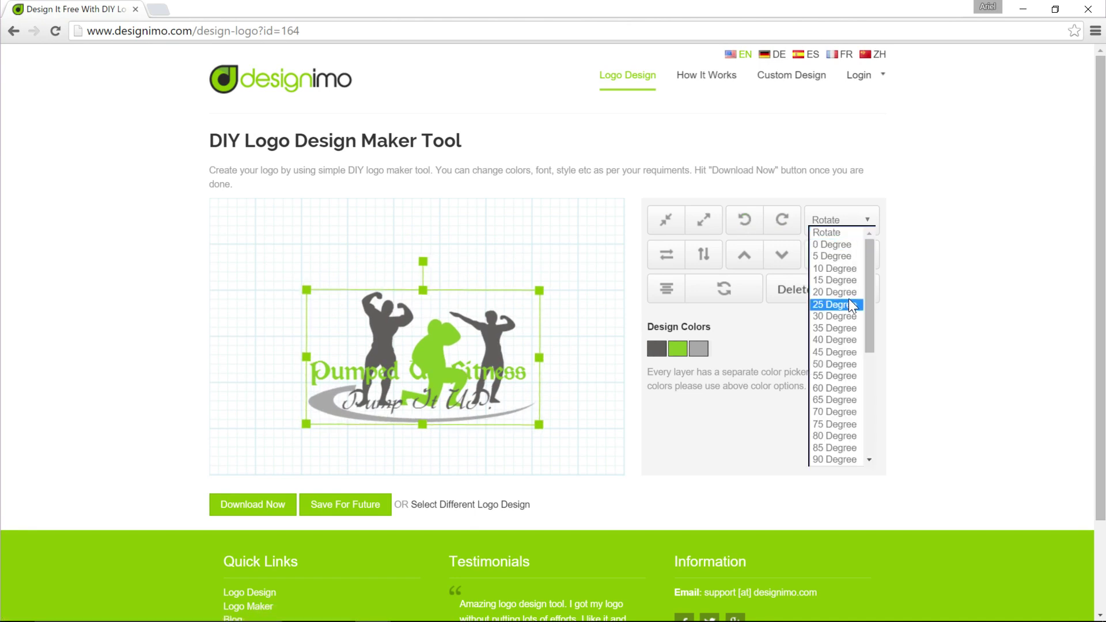
pyautogui.click(838, 222)
pyautogui.click(667, 260)
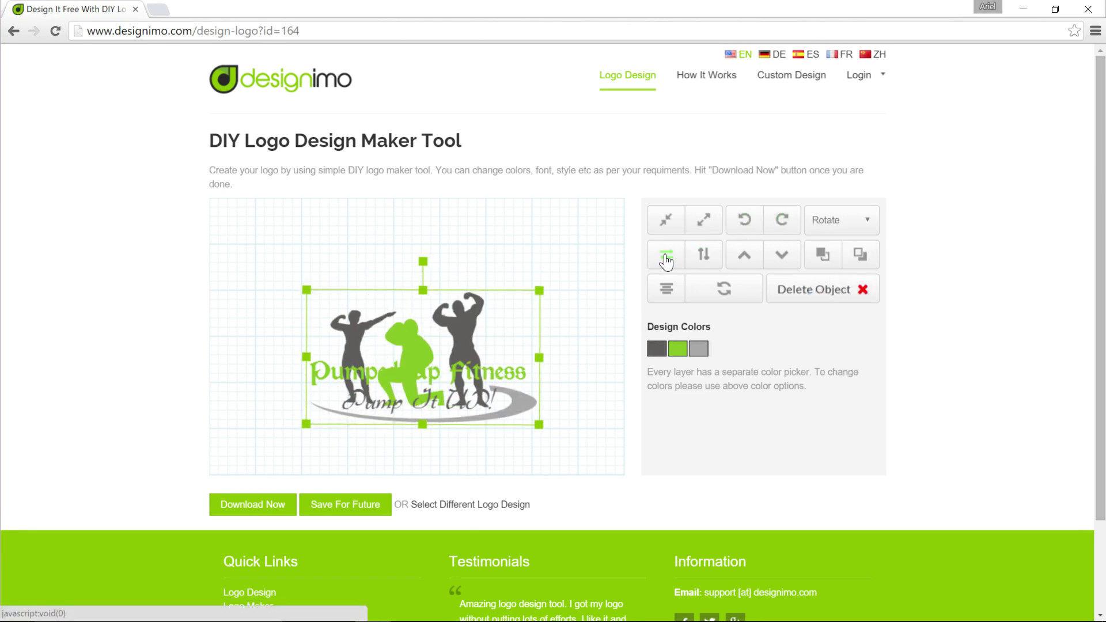
pyautogui.click(667, 260)
pyautogui.click(705, 259)
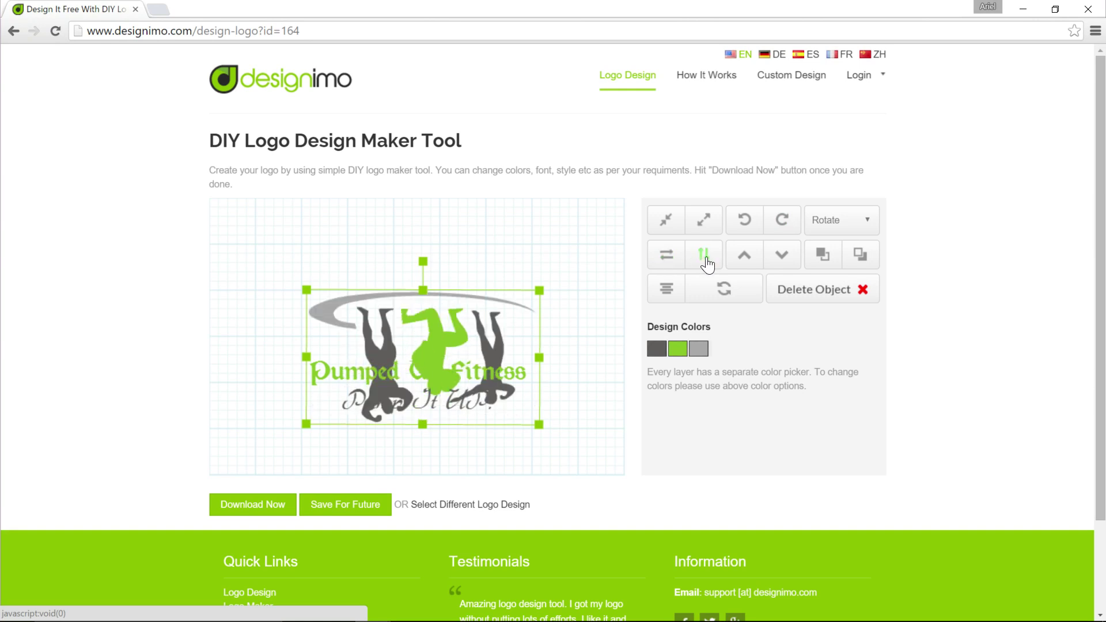
pyautogui.click(705, 260)
# Step: Move the graphic back above the text and raise it one layer
pyautogui.moveTo(439, 318); pyautogui.dragTo(437, 244)
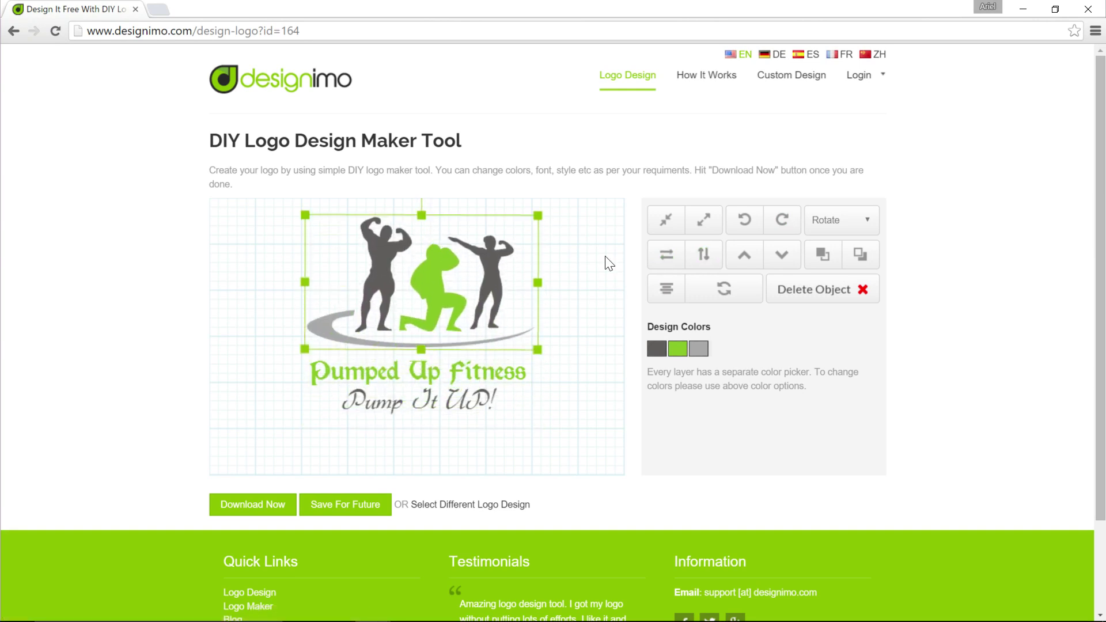
pyautogui.click(747, 259)
# Step: Toggle the graphic's layer down and up, then move the Pumped Up Fitness title onto the figures
pyautogui.click(771, 265)
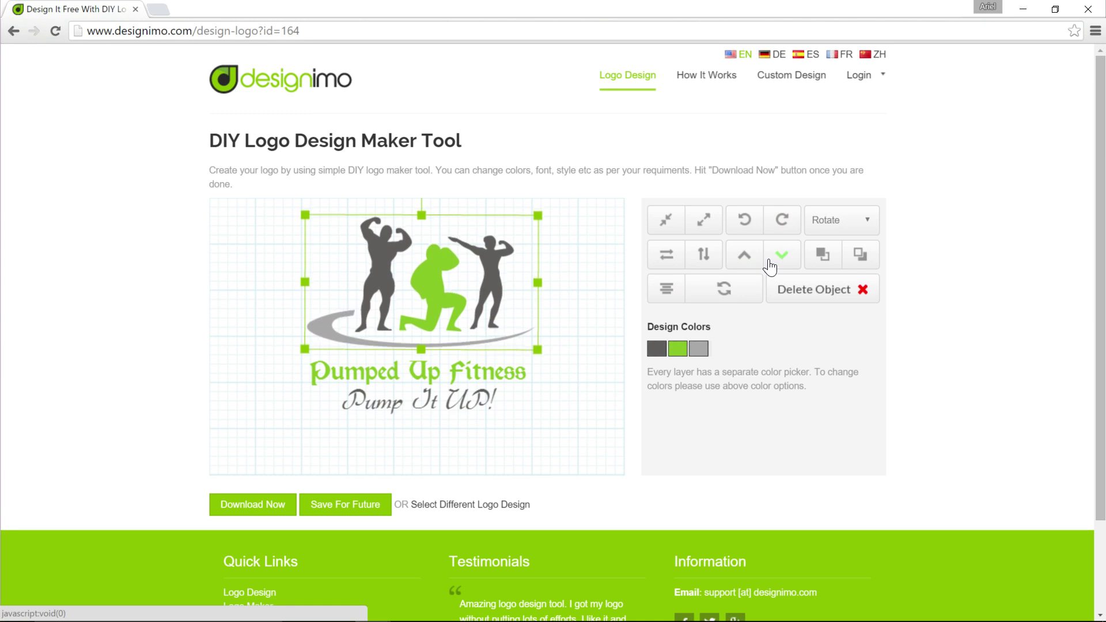
pyautogui.click(754, 263)
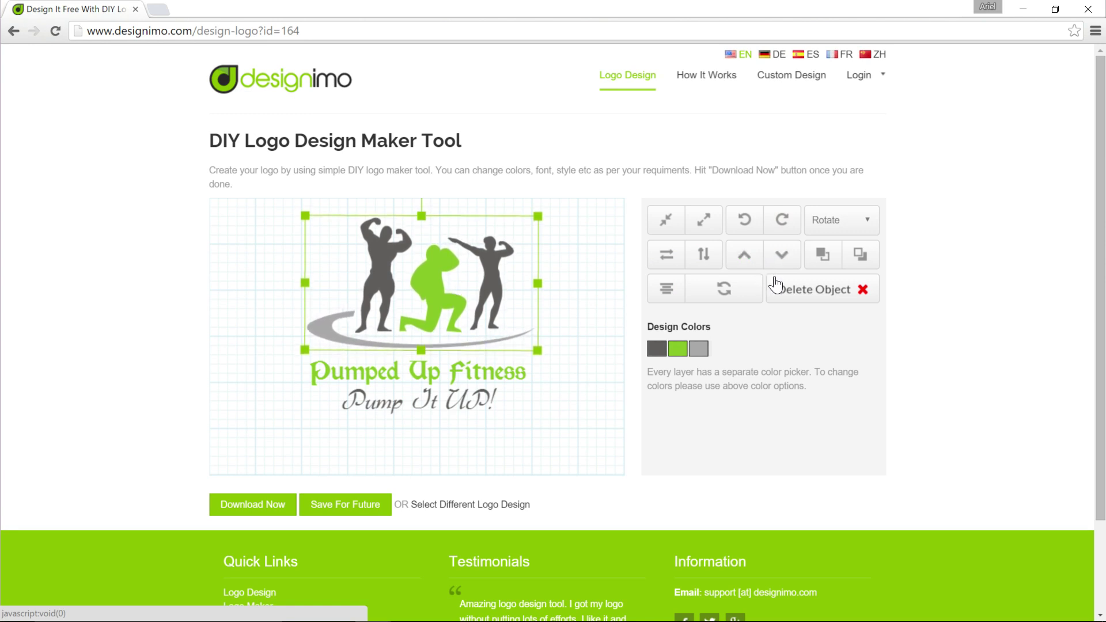
pyautogui.moveTo(479, 373); pyautogui.dragTo(547, 279)
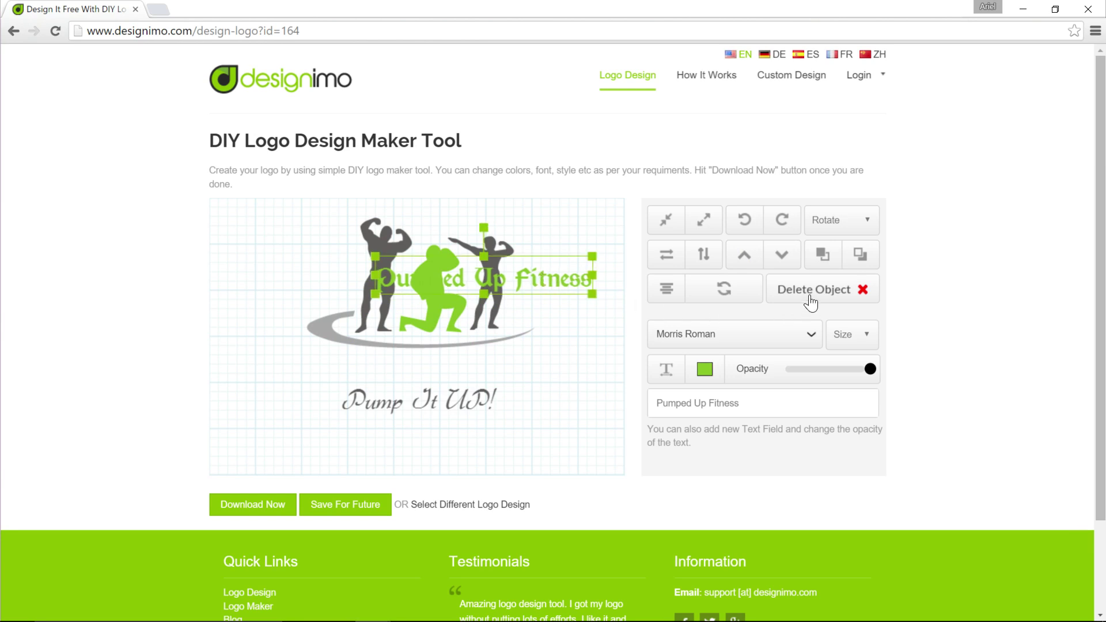
# Step: Send the title behind the figures, bring it forward again, and centre it horizontally on the canvas
pyautogui.click(850, 262)
pyautogui.click(824, 259)
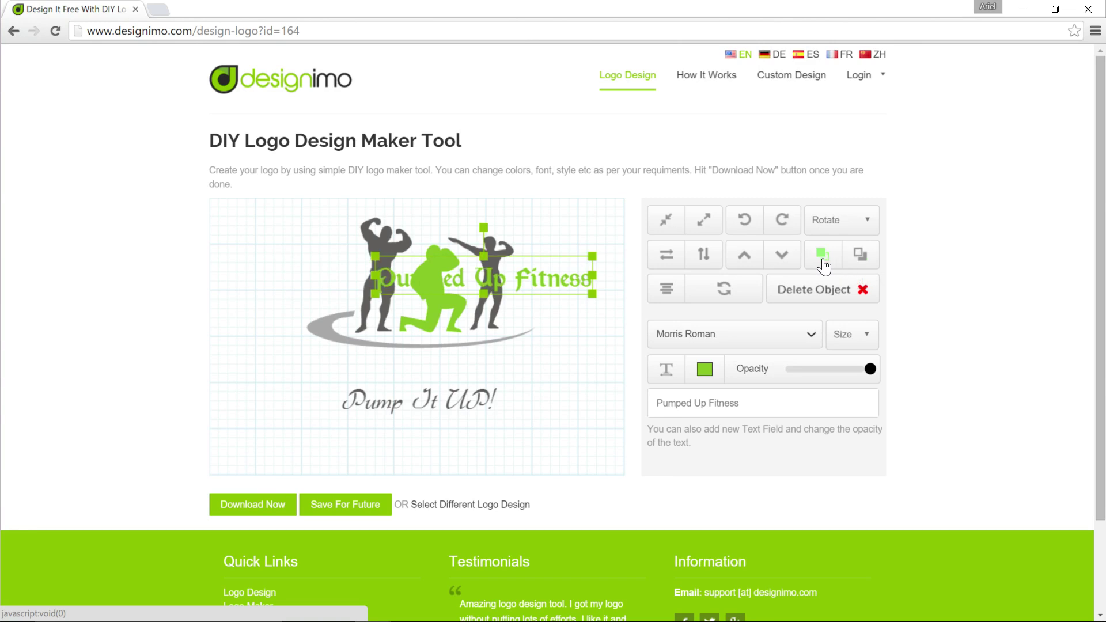
pyautogui.click(667, 291)
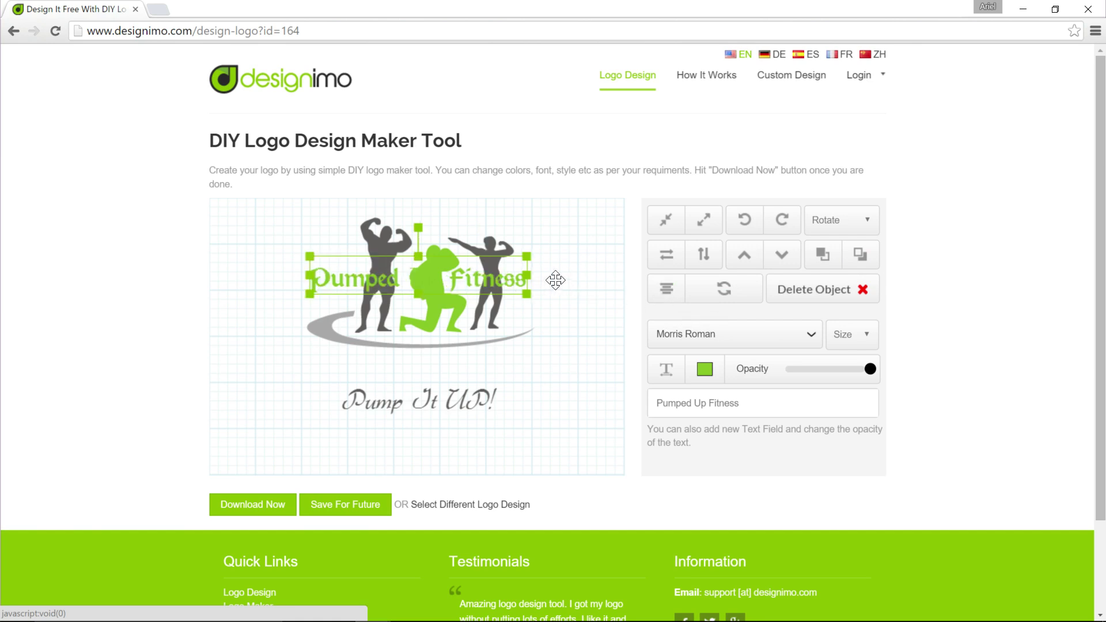
# Step: Move the title back below the swoosh and re-centre the whole logo layout
pyautogui.moveTo(511, 278); pyautogui.dragTo(513, 365)
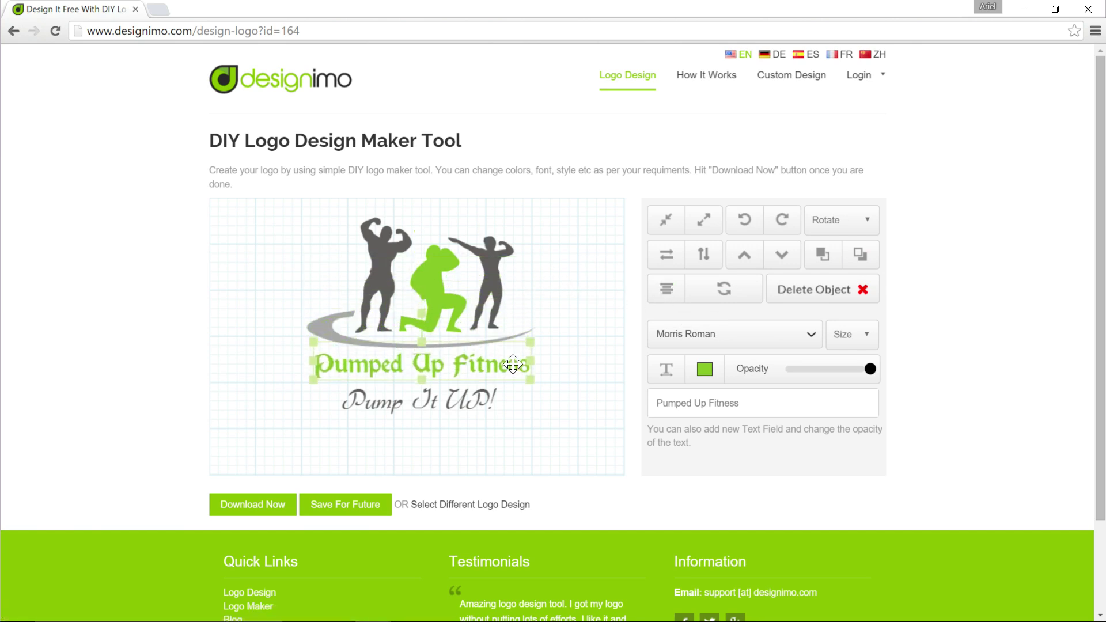
pyautogui.click(733, 292)
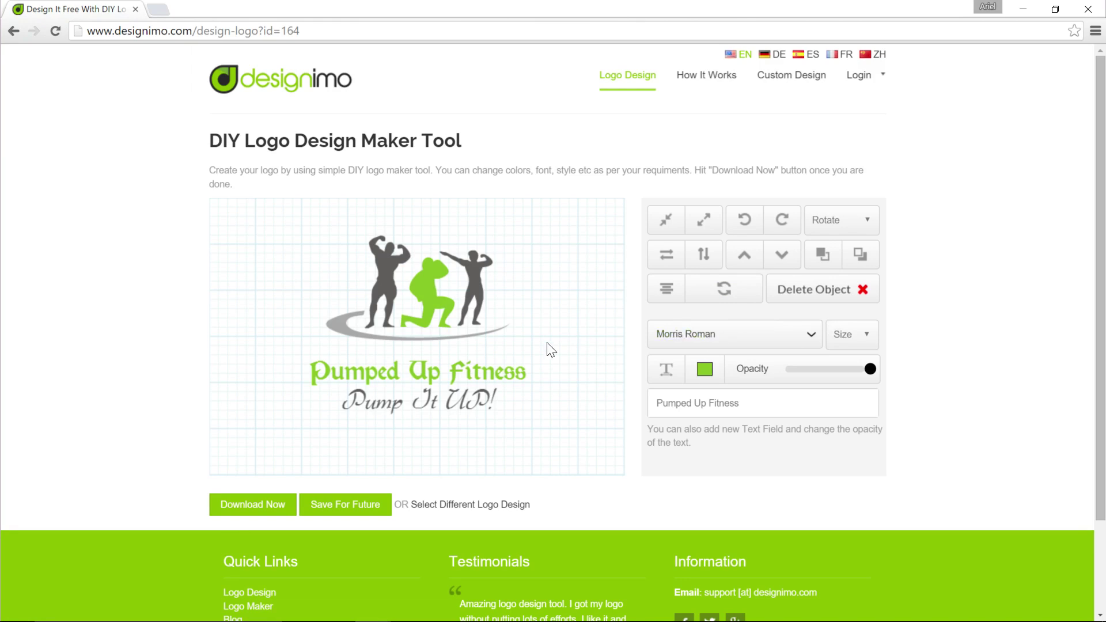
# Step: Set the Pumped Up Fitness title to the Poetsen One font at size 24
pyautogui.click(506, 374)
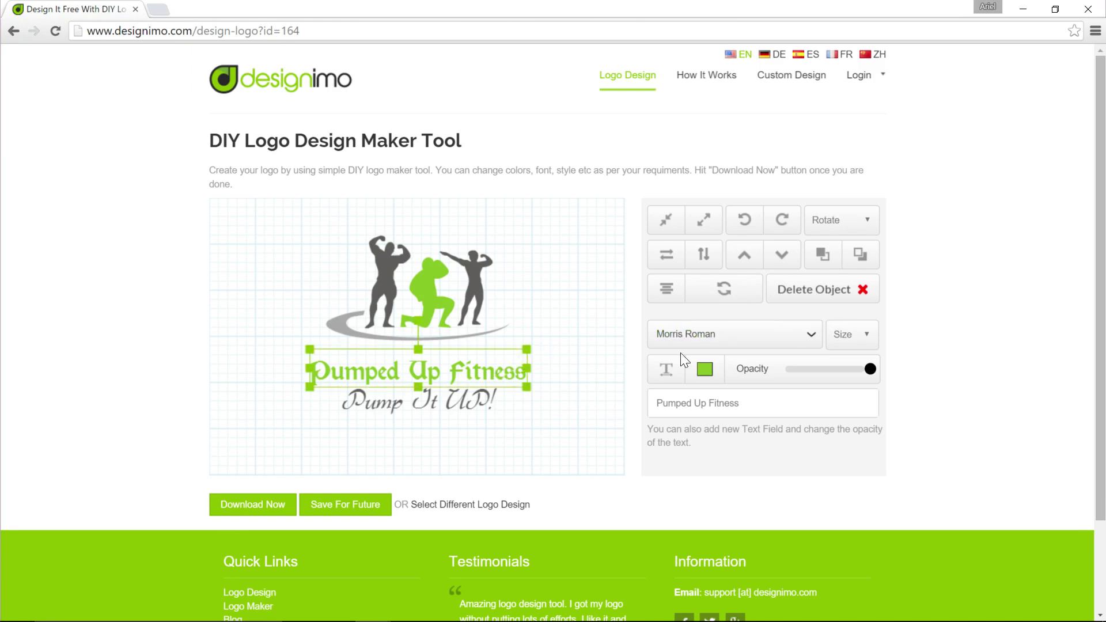
pyautogui.click(677, 337)
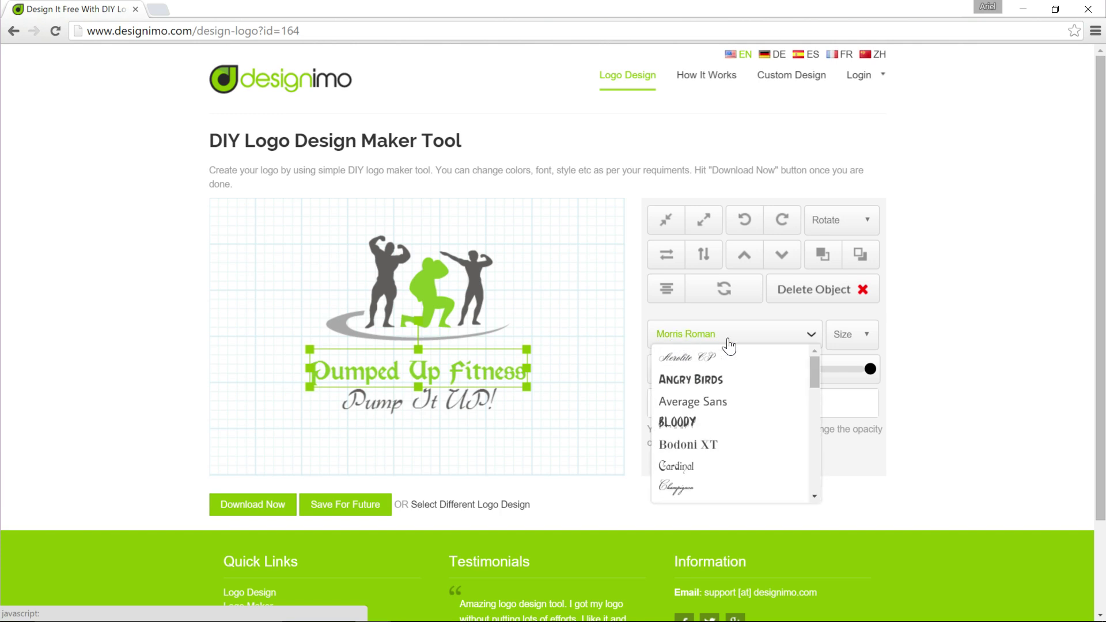
pyautogui.scroll(-3, 755, 378)
pyautogui.scroll(-2, 752, 408)
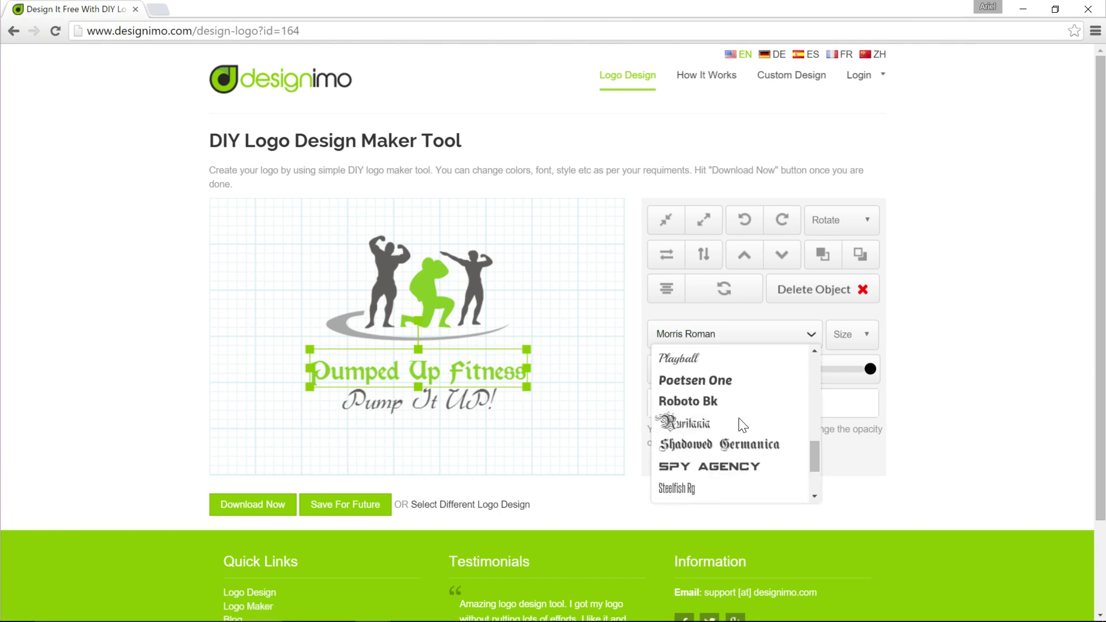
pyautogui.click(719, 386)
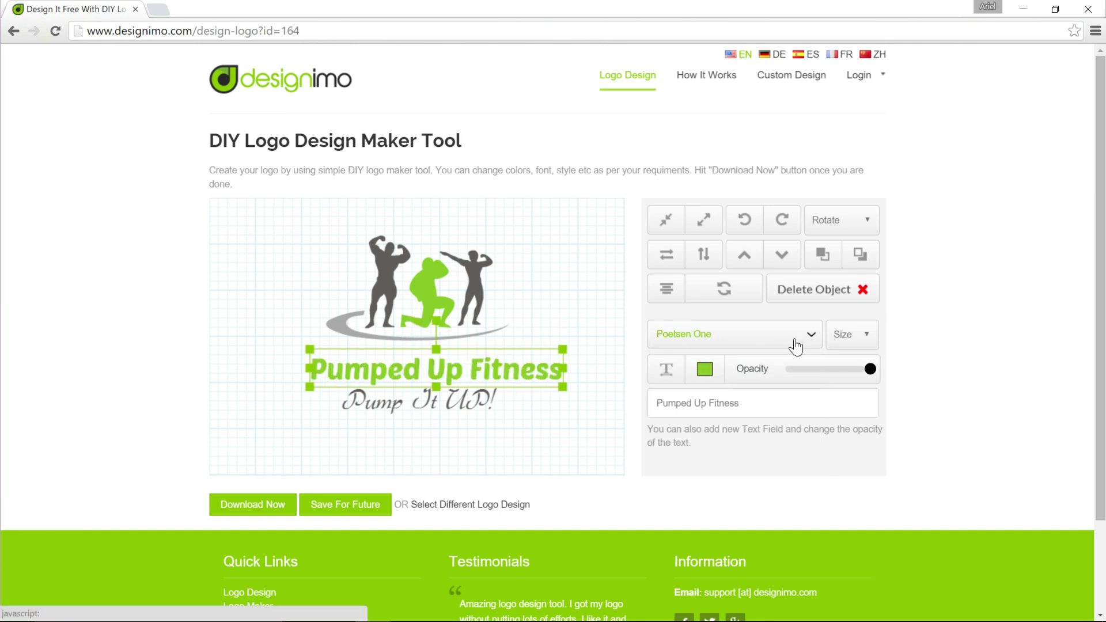
pyautogui.click(857, 334)
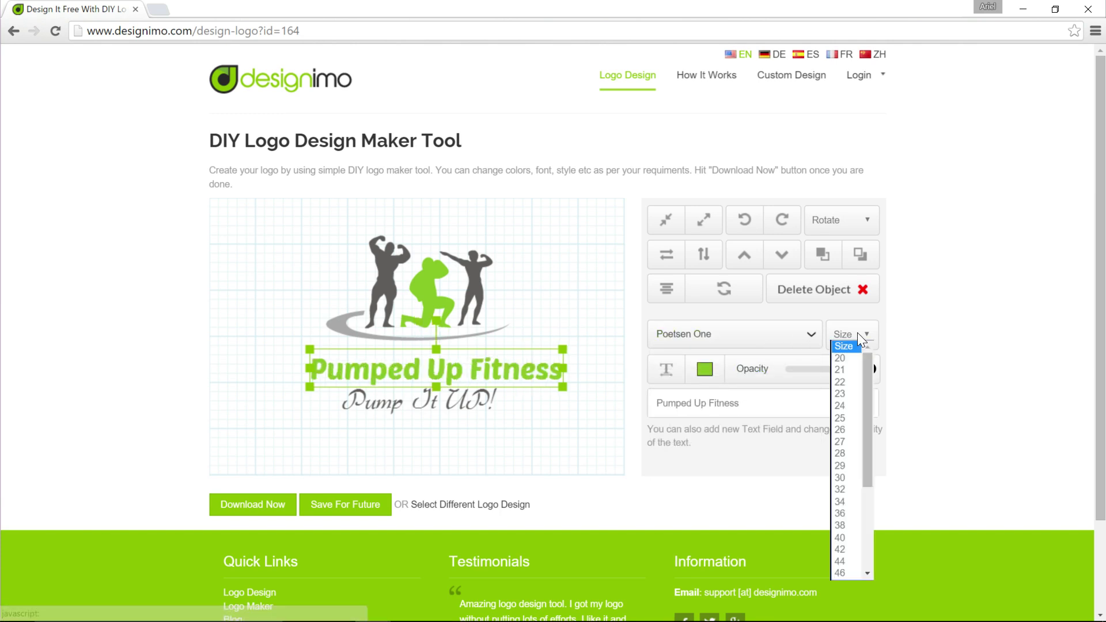
pyautogui.click(840, 404)
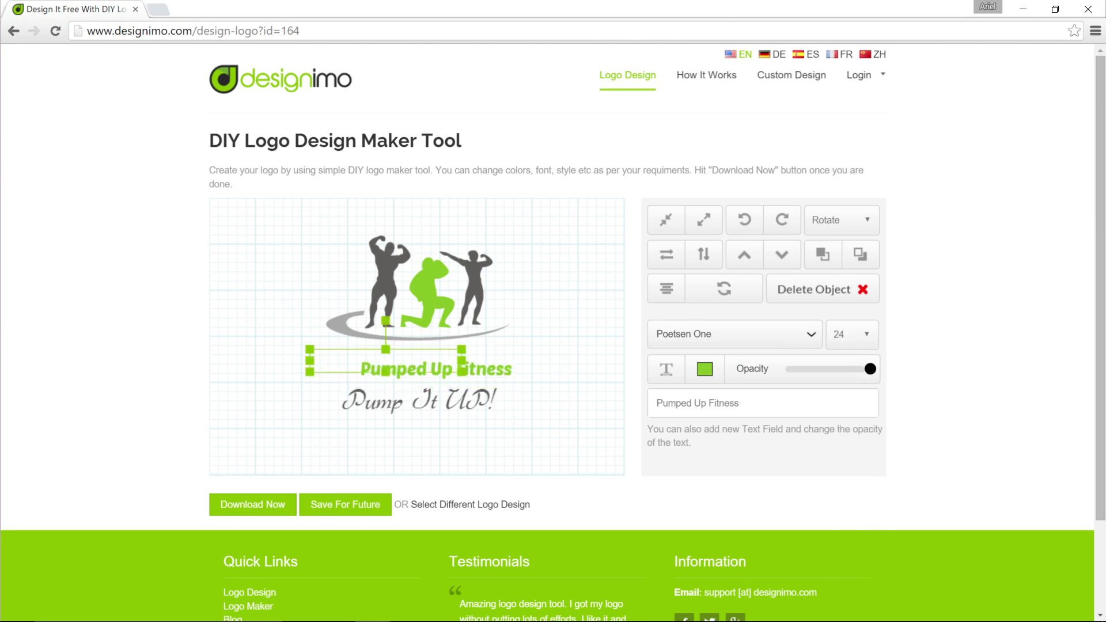
# Step: Add a placeholder text object, move it slightly, then delete it from the logo
pyautogui.click(667, 370)
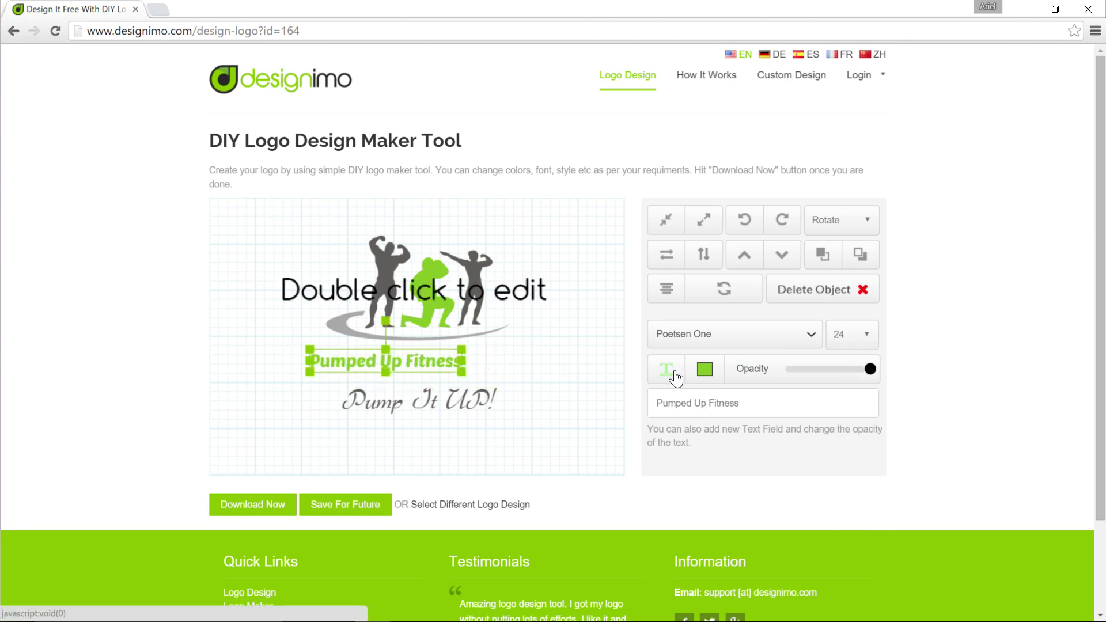
pyautogui.click(524, 293)
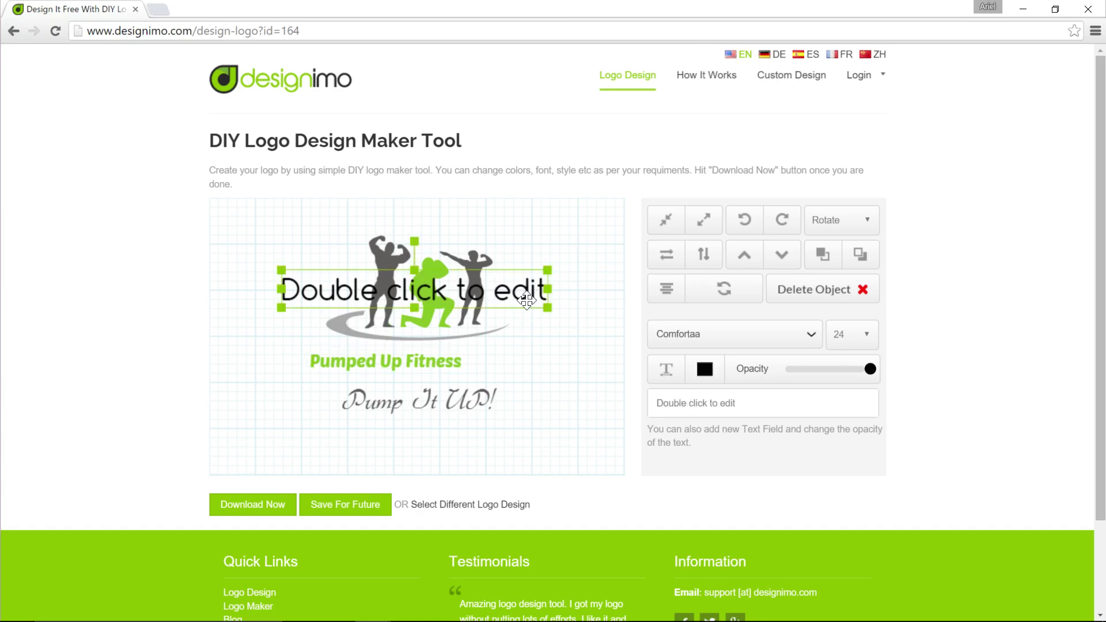
pyautogui.moveTo(524, 292); pyautogui.dragTo(542, 308)
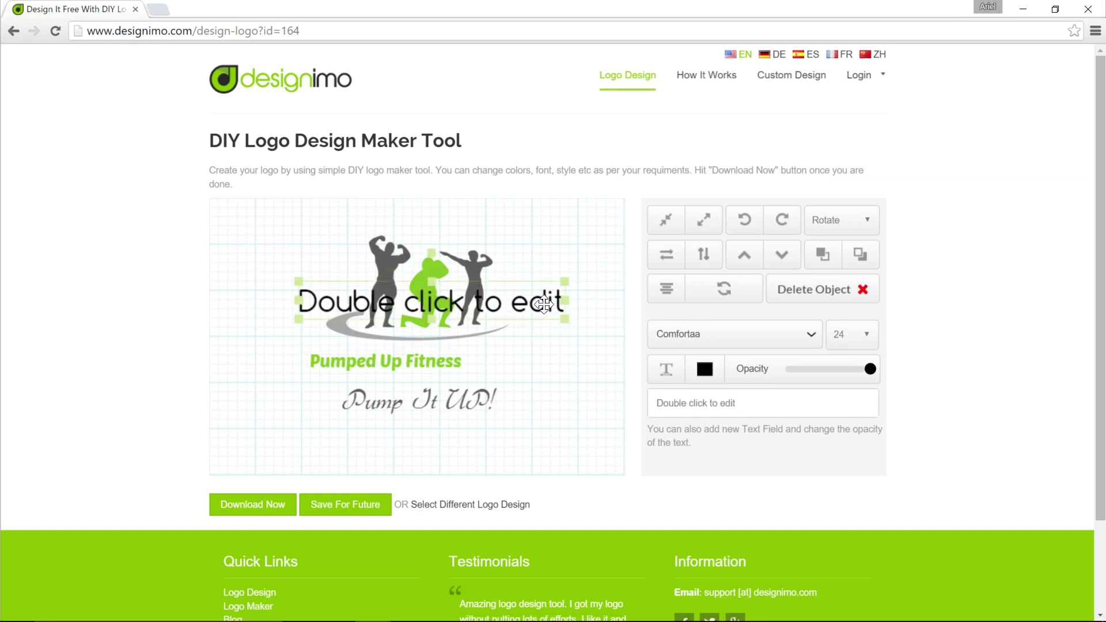
pyautogui.click(854, 300)
# Step: Nudge the title right, recolour it muted teal, lower then restore its opacity to full
pyautogui.moveTo(436, 381); pyautogui.dragTo(457, 383)
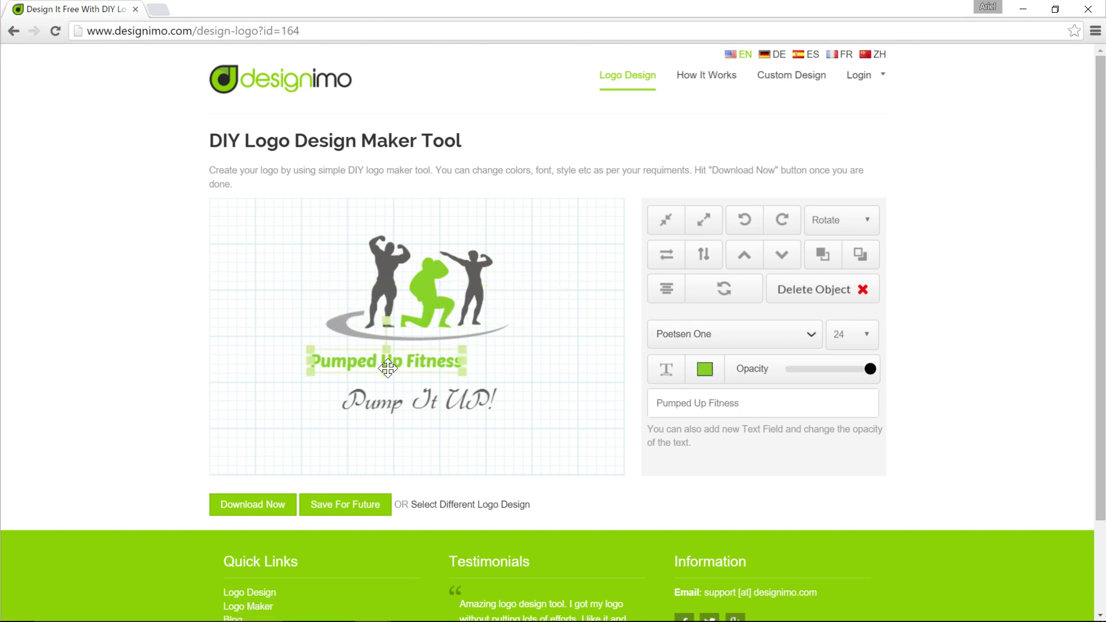
pyautogui.click(705, 372)
pyautogui.click(769, 424)
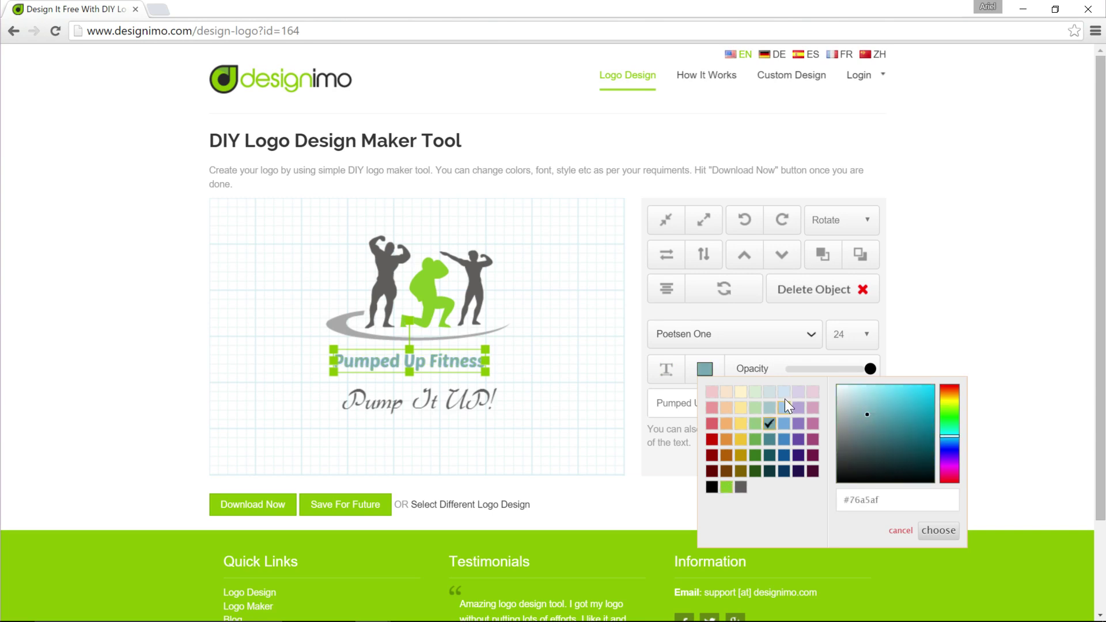
pyautogui.click(812, 367)
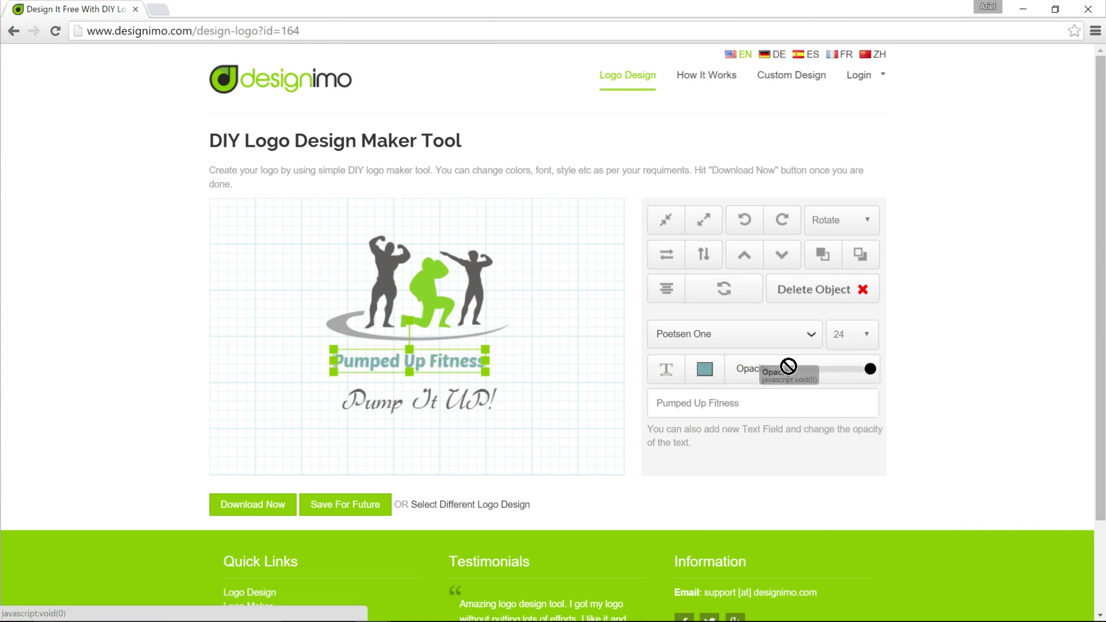
pyautogui.click(815, 373)
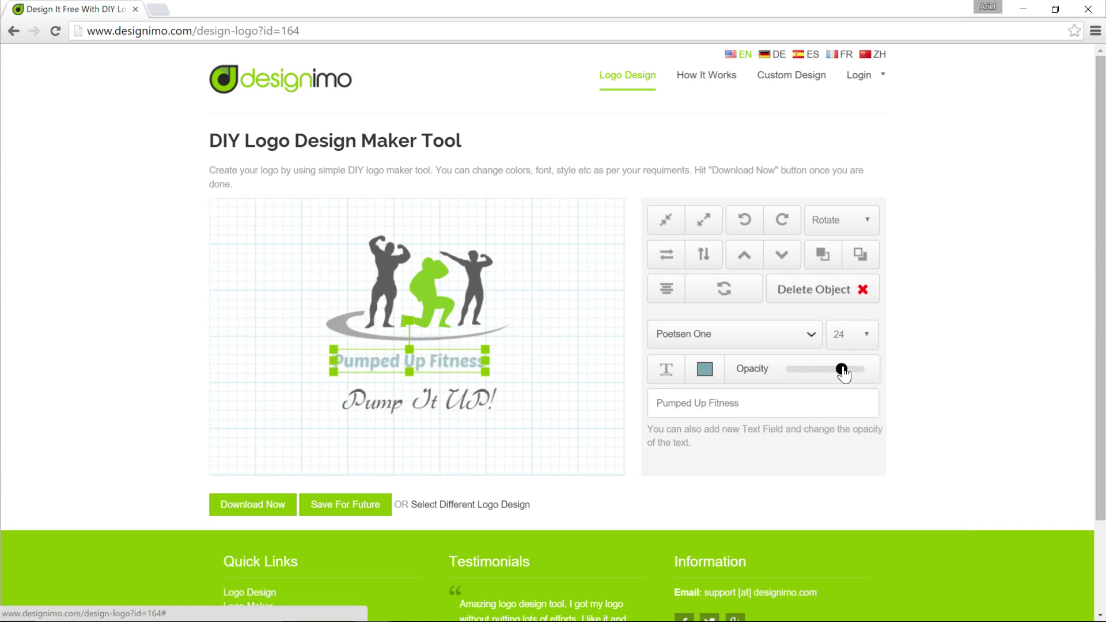
pyautogui.moveTo(843, 372); pyautogui.dragTo(892, 373)
# Step: Recolour the kneeling bodybuilder light blue and the swoosh pale cream
pyautogui.click(446, 304)
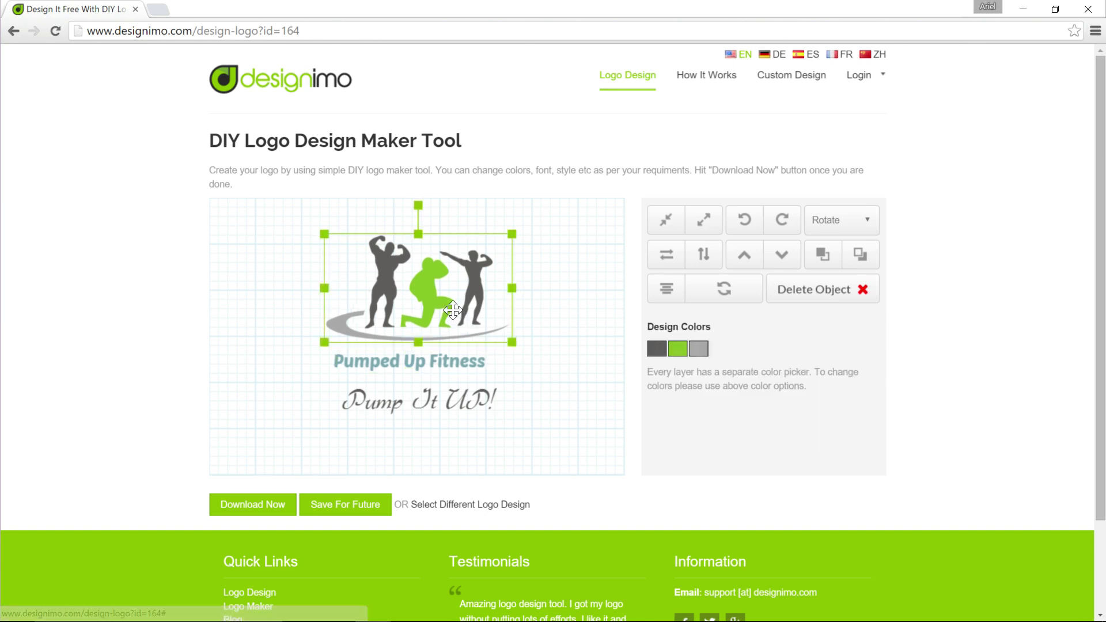
pyautogui.click(673, 350)
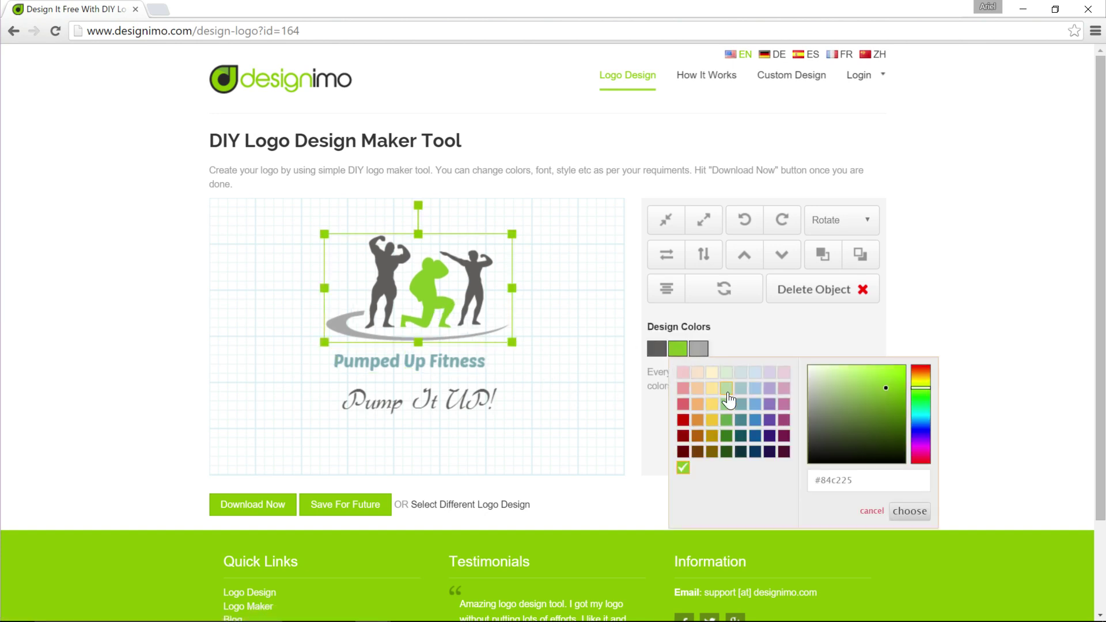
pyautogui.click(741, 391)
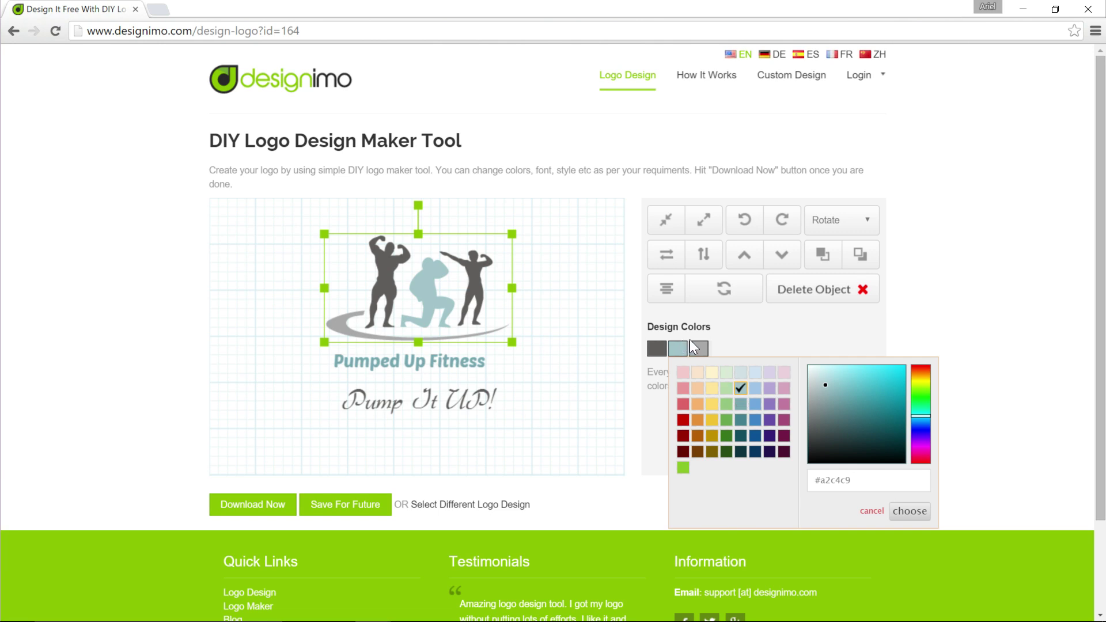
pyautogui.click(700, 350)
pyautogui.click(731, 373)
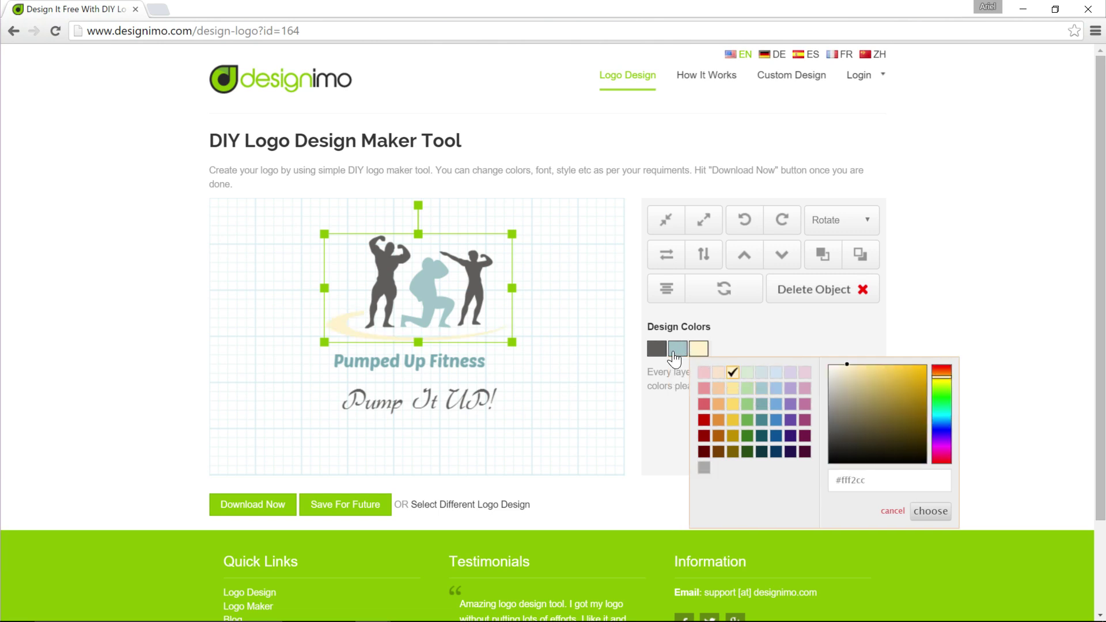
# Step: Turn the two standing bodybuilders red and confirm the colour
pyautogui.click(650, 348)
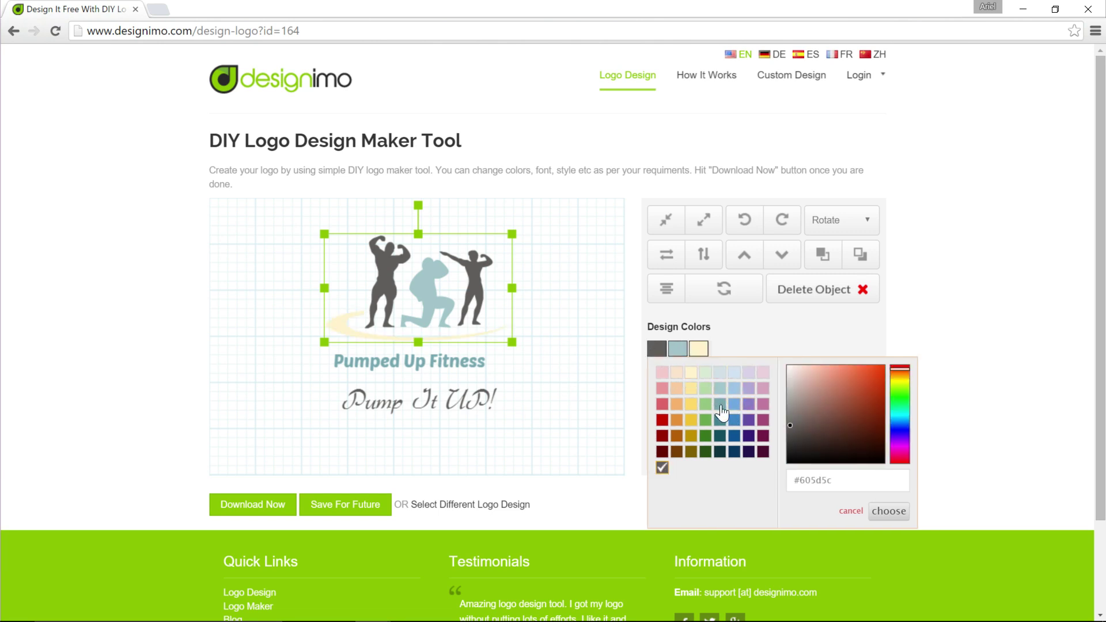
pyautogui.click(661, 407)
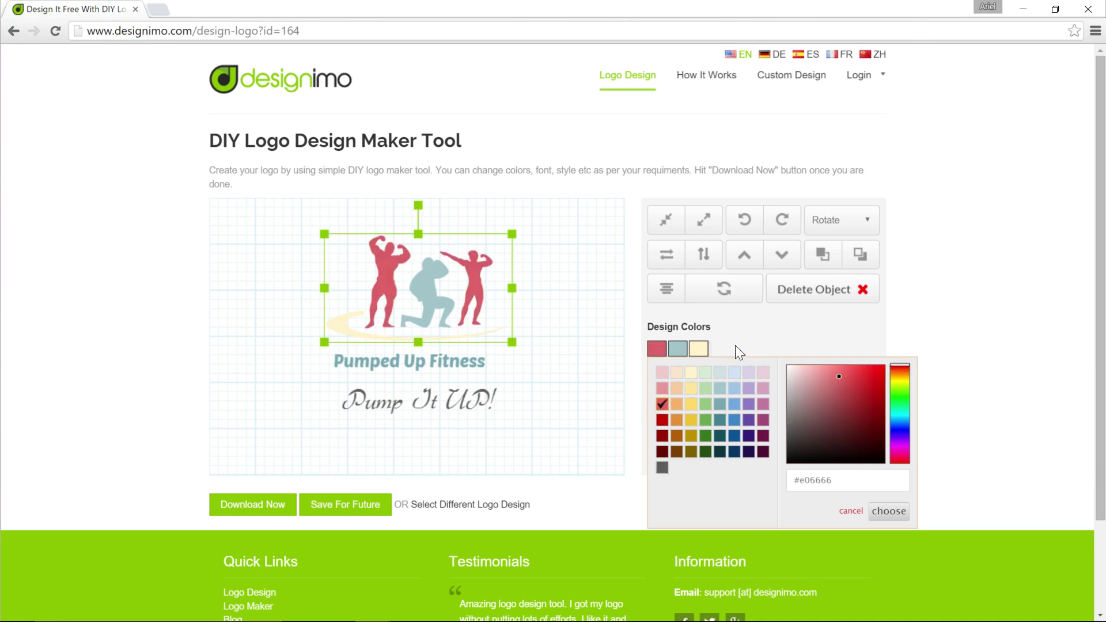
pyautogui.click(718, 355)
pyautogui.click(452, 368)
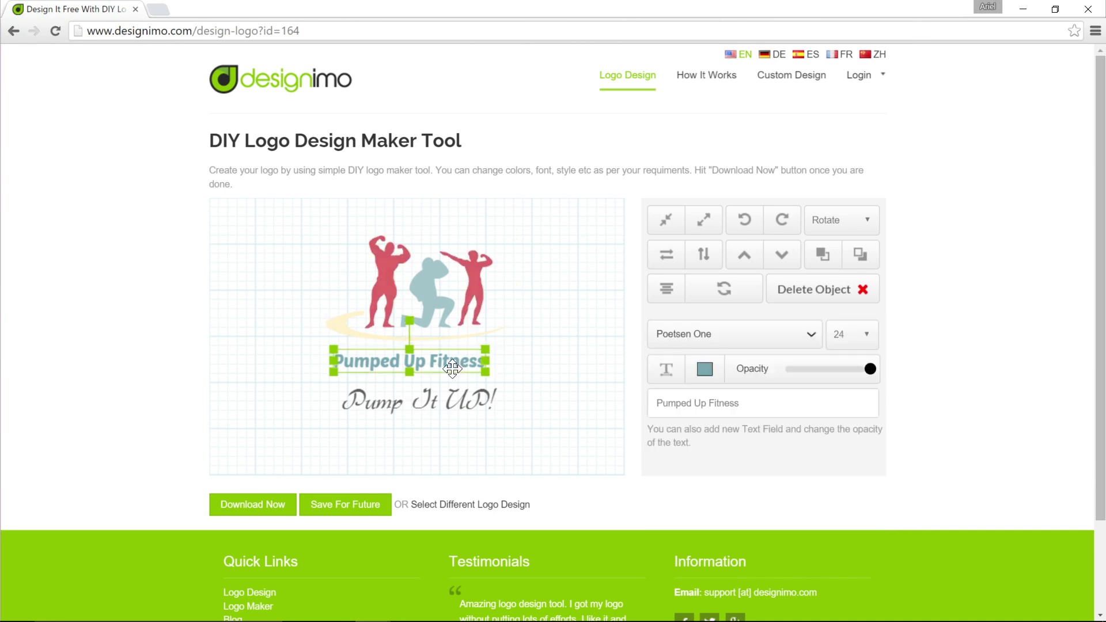
pyautogui.doubleClick(461, 362)
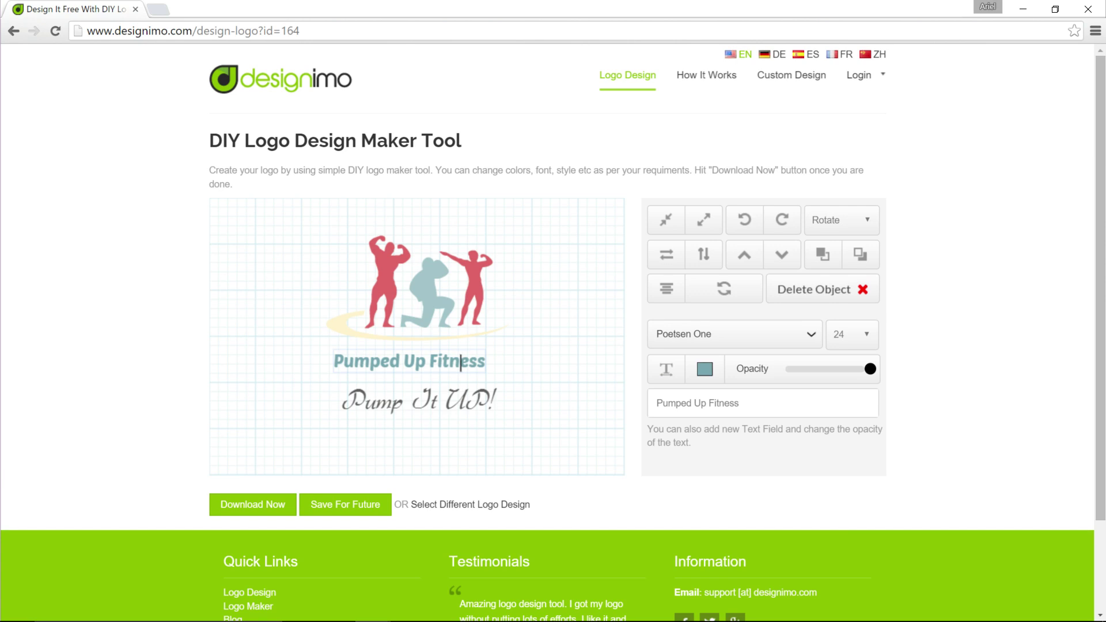
pyautogui.press('BackSpace')
pyautogui.press('BackSpace')
pyautogui.press('BackSpace')
pyautogui.click(443, 361)
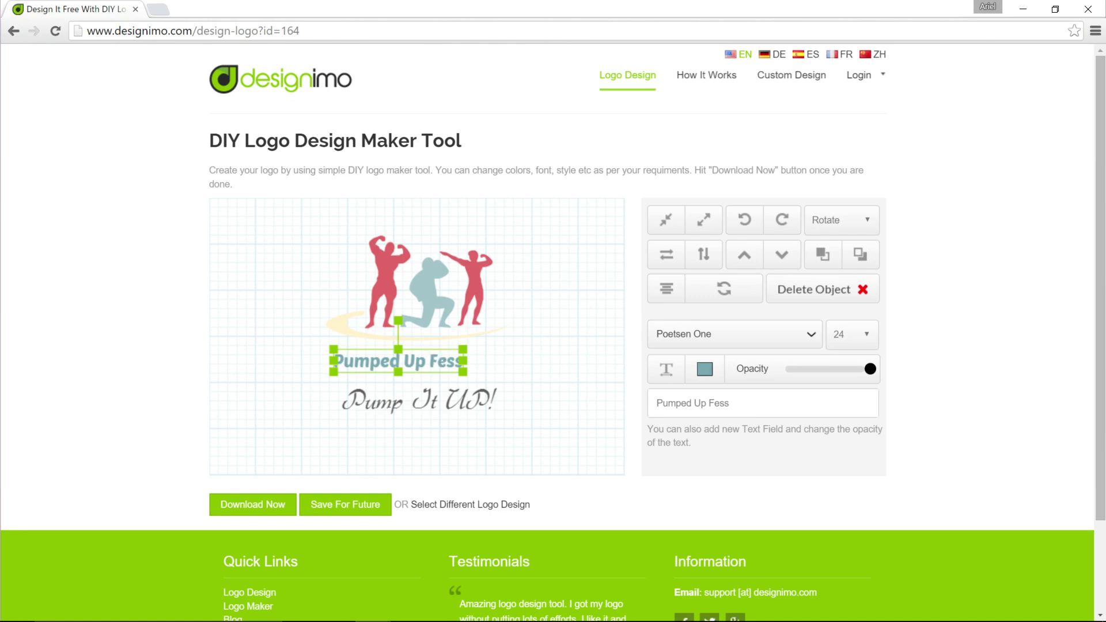
pyautogui.write('itn')
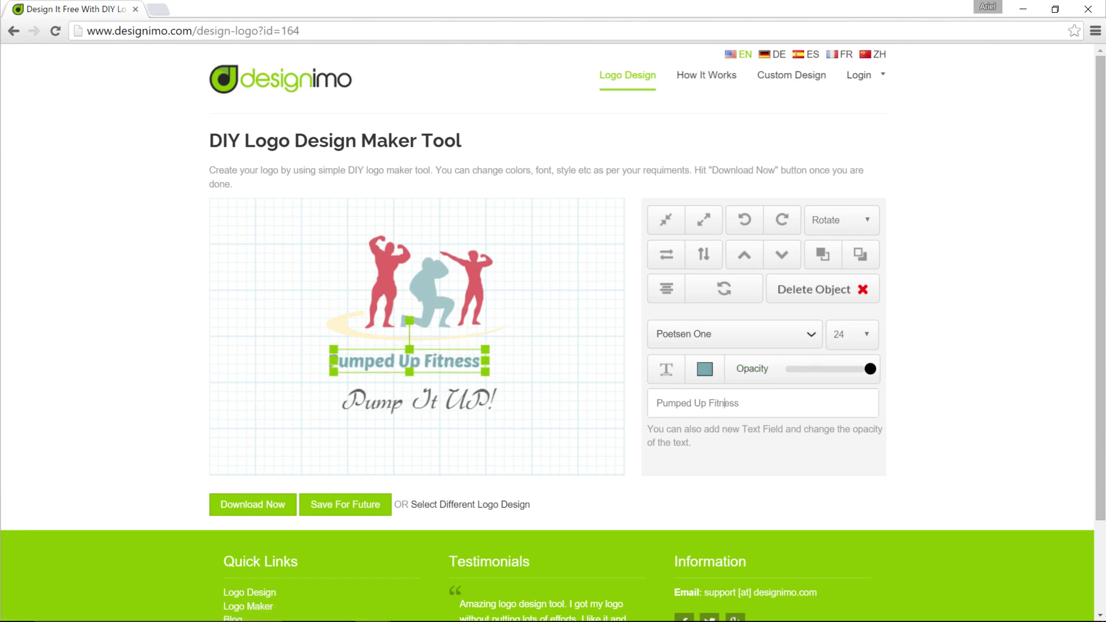
pyautogui.click(624, 446)
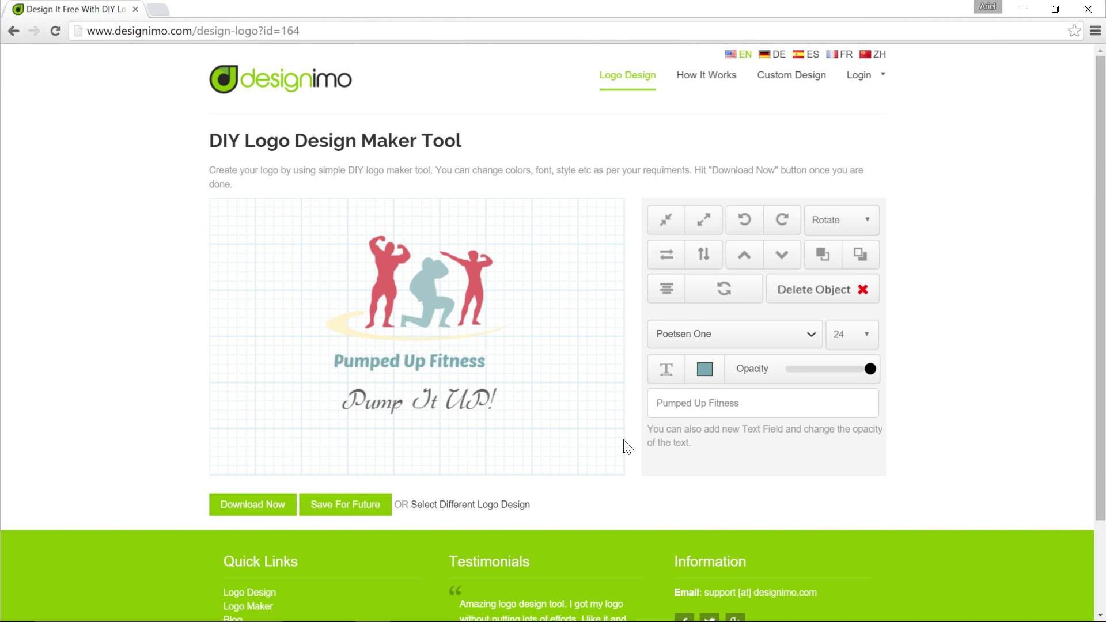